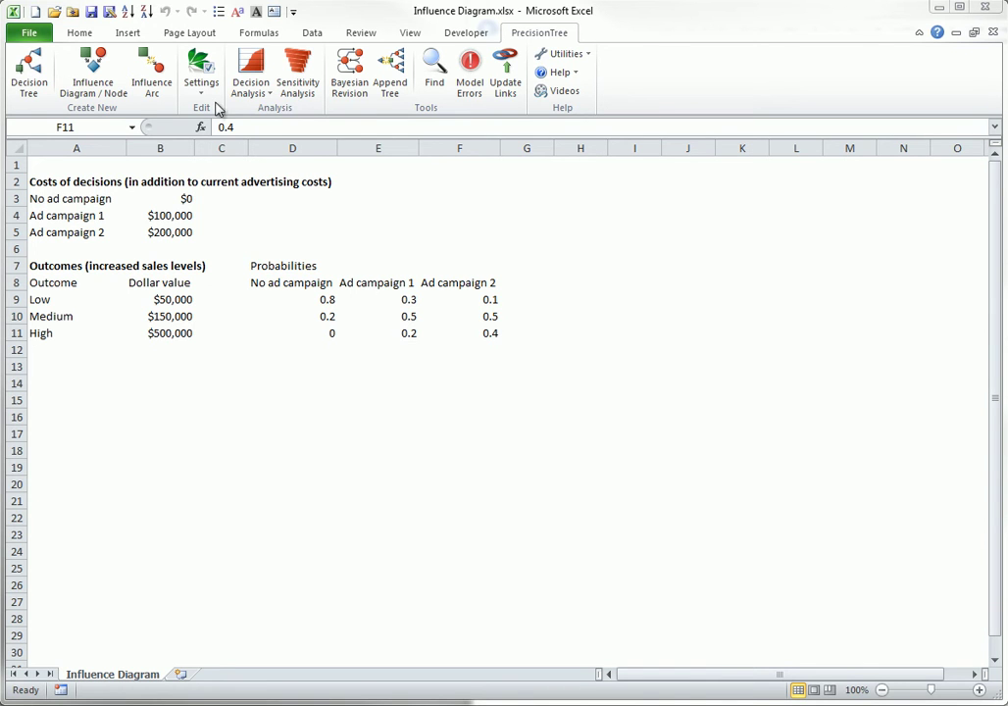
Add a Payoff node to the new influence diagram at cell E24
{"action": "left_click", "coordinate": [90, 63]}
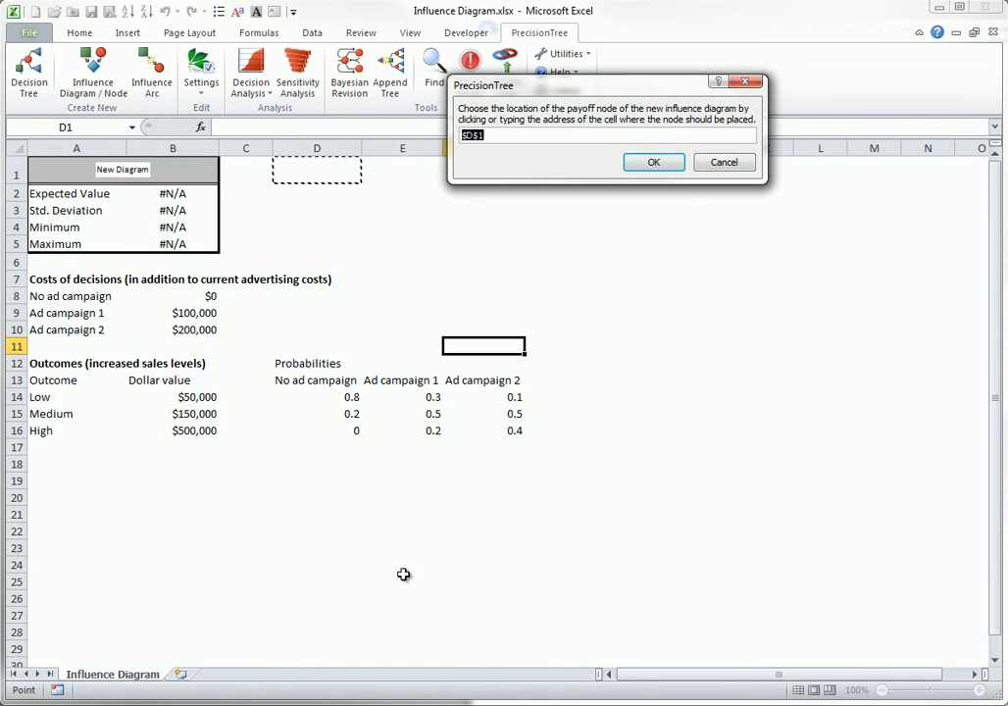
{"action": "left_click", "coordinate": [364, 556]}
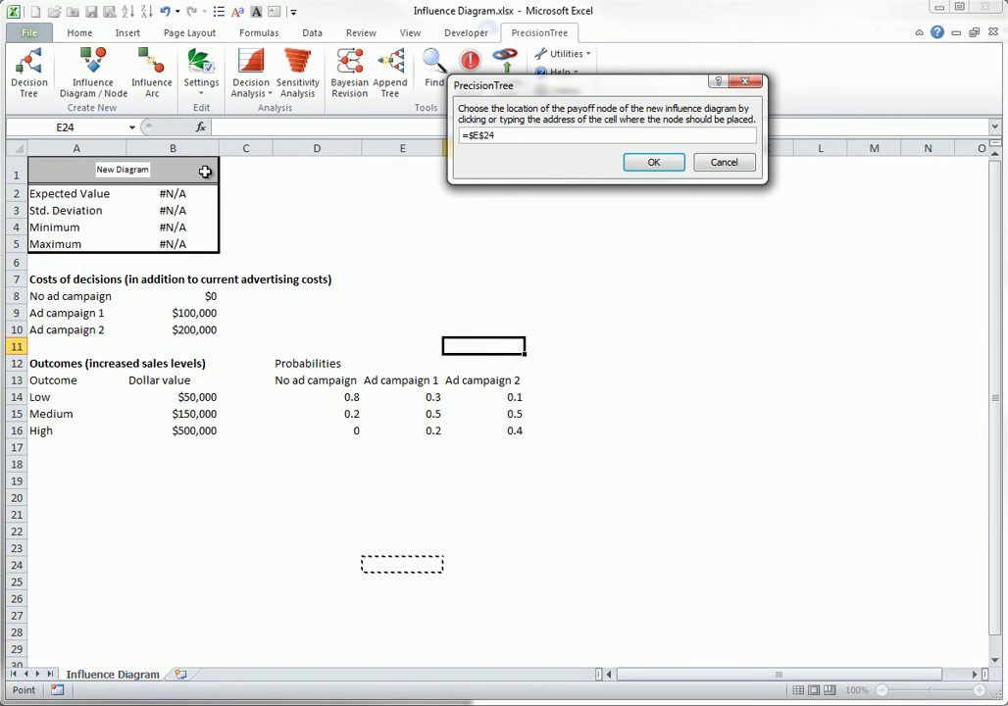
{"action": "left_click", "coordinate": [655, 163]}
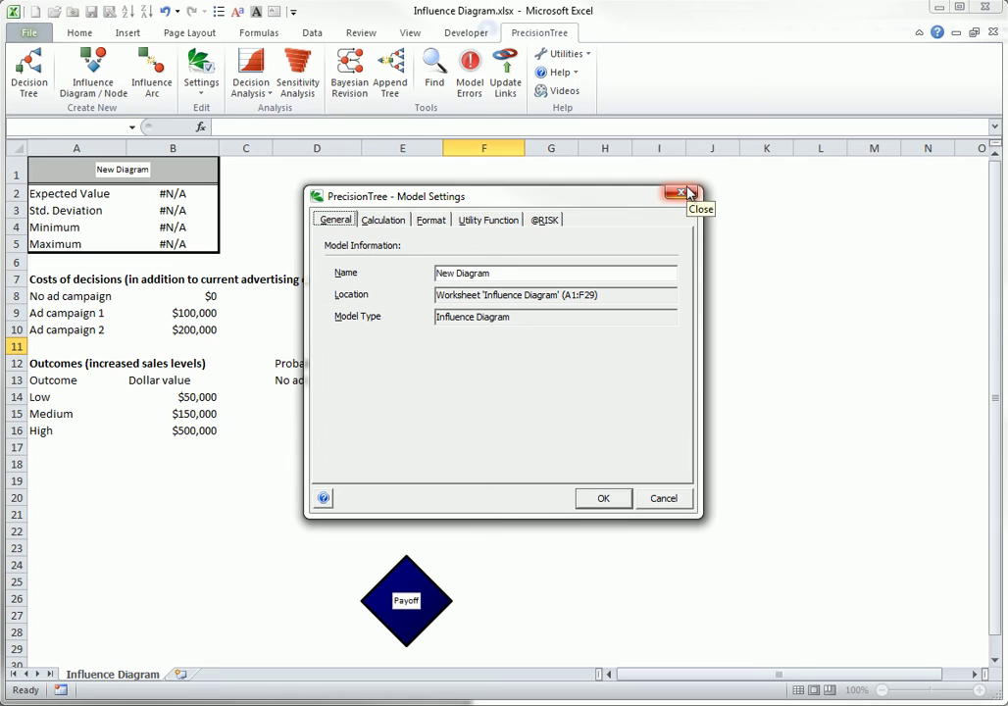
Rename the influence diagram model to 'Advertising'
{"action": "left_click_drag", "start_coordinate": [497, 275], "coordinate": [373, 286]}
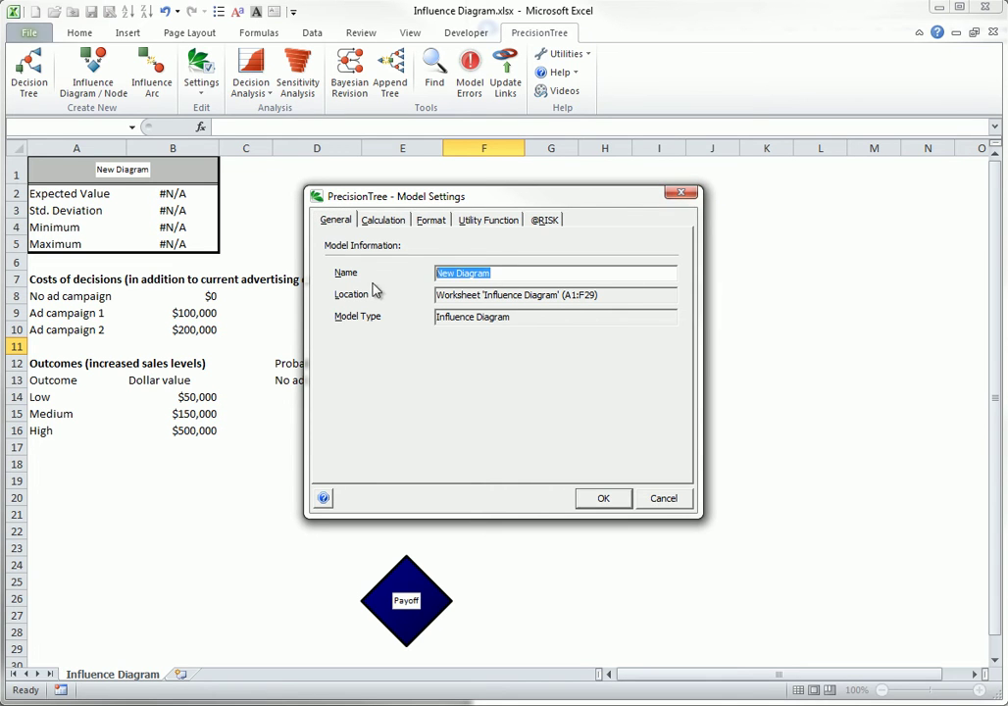
{"action": "type", "text": "Adver"}
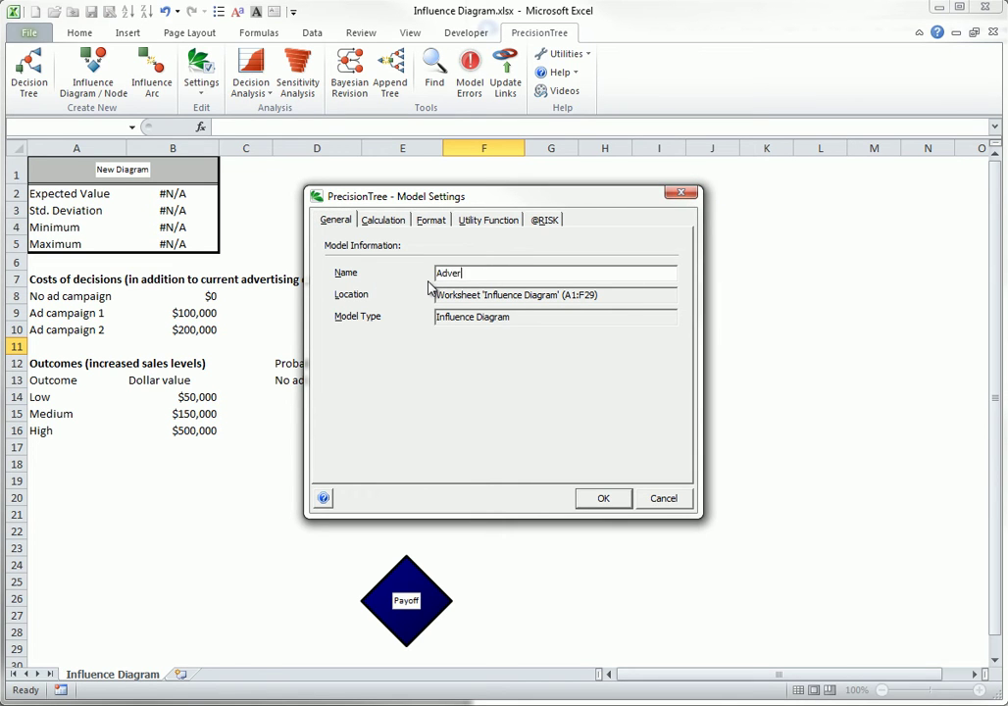
{"action": "type", "text": "tising"}
{"action": "left_click", "coordinate": [603, 498]}
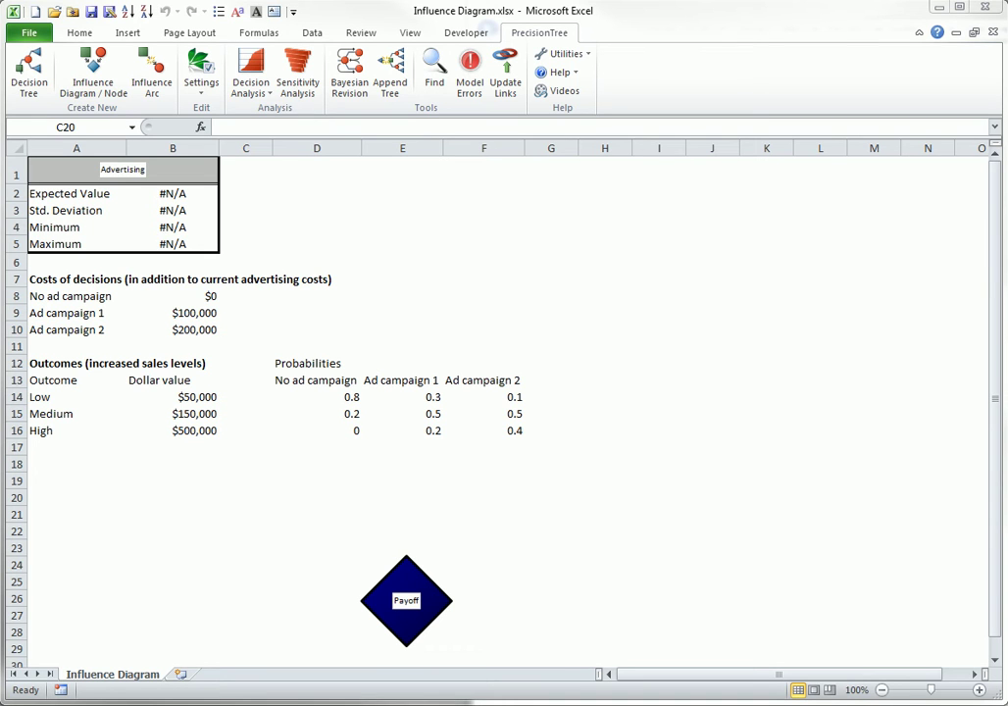
Place a new node at C19 and name it 'Advertising decision'
{"action": "left_click", "coordinate": [94, 69]}
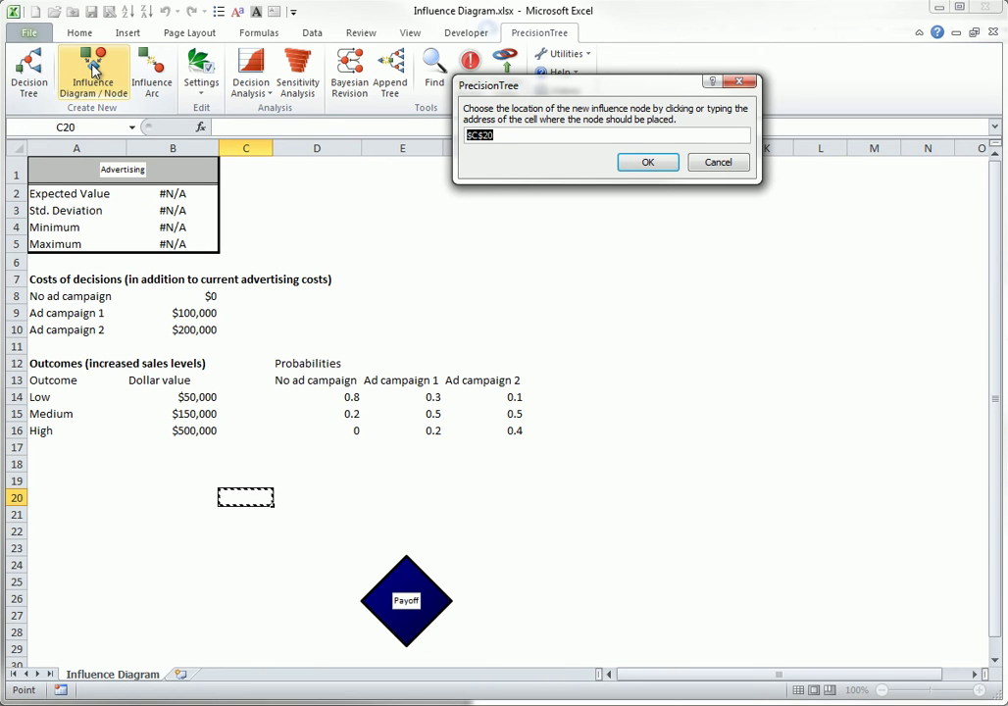
{"action": "left_click", "coordinate": [246, 479]}
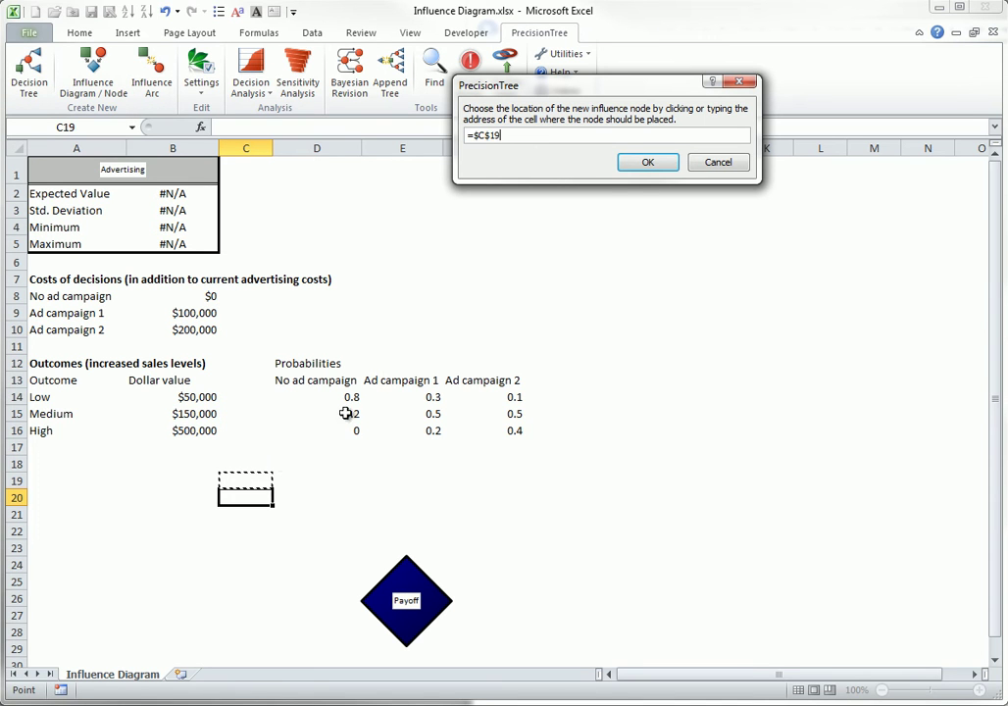
{"action": "left_click", "coordinate": [652, 163]}
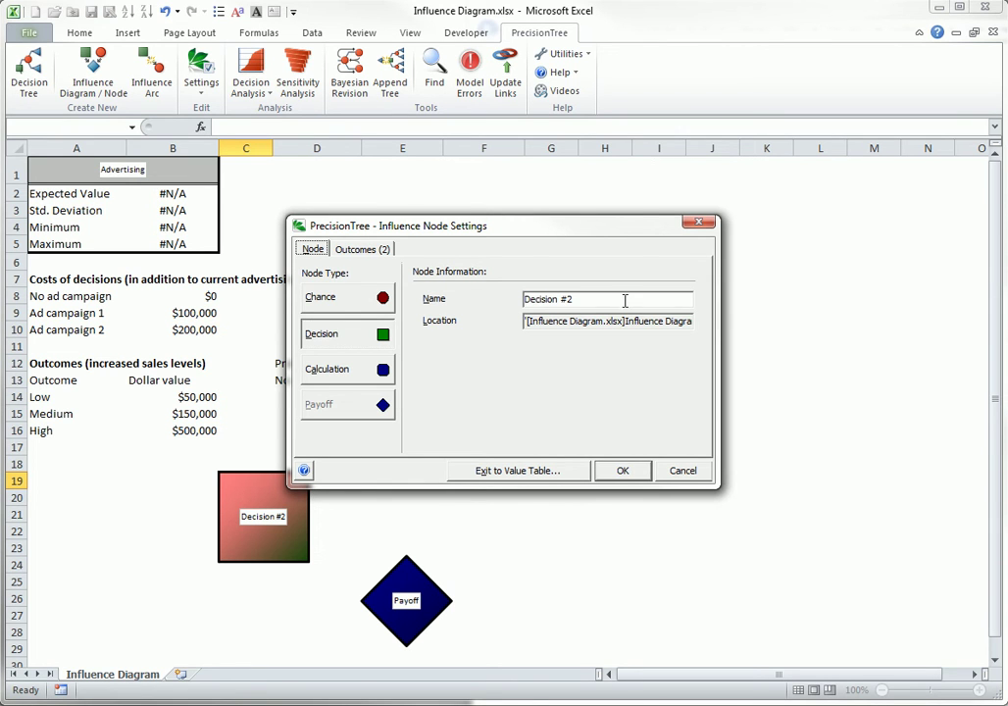
{"action": "left_click_drag", "start_coordinate": [589, 299], "coordinate": [459, 298]}
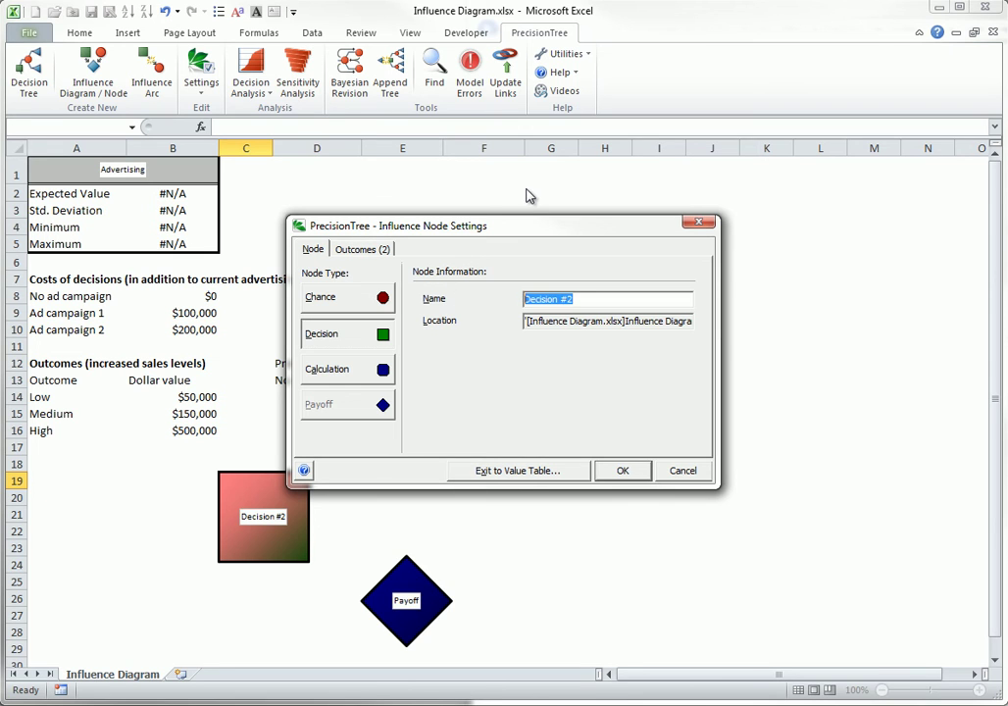
{"action": "type", "text": "Advertising deci"}
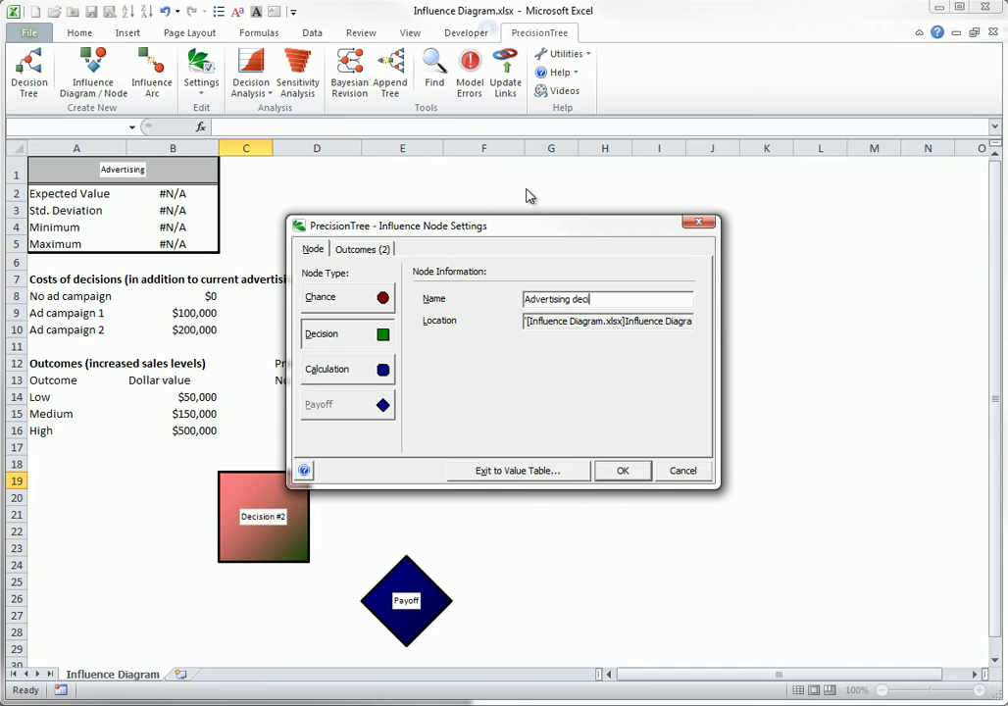
{"action": "type", "text": "sion"}
Give the decision three outcomes: No campaign, Ad campaign 1 and Ad campaign 2
{"action": "left_click", "coordinate": [345, 248]}
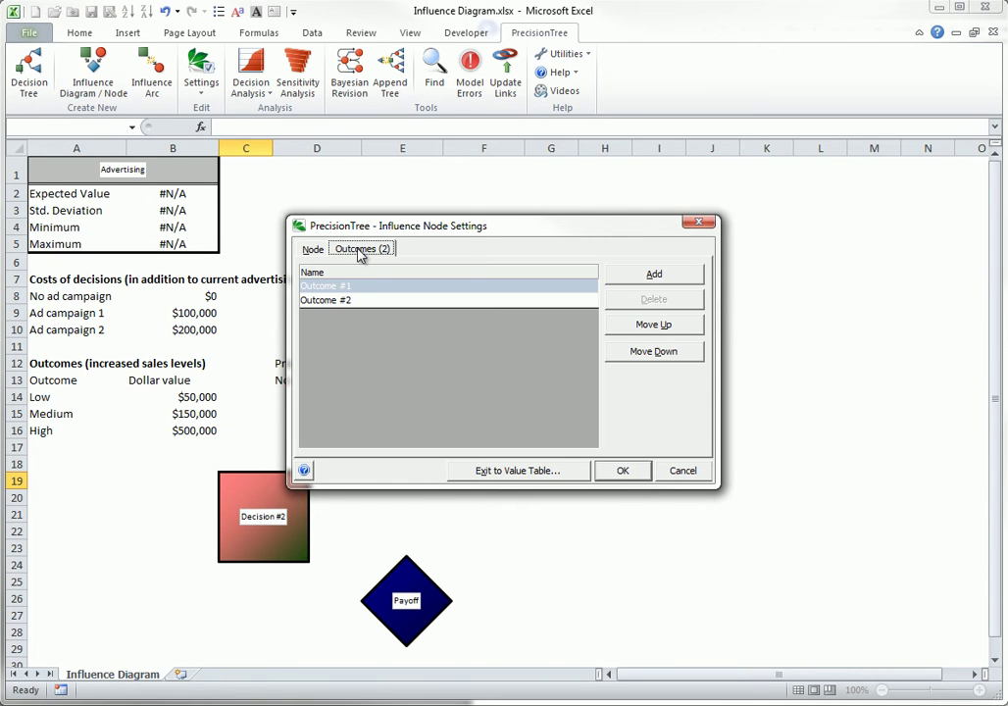
{"action": "left_click", "coordinate": [672, 279]}
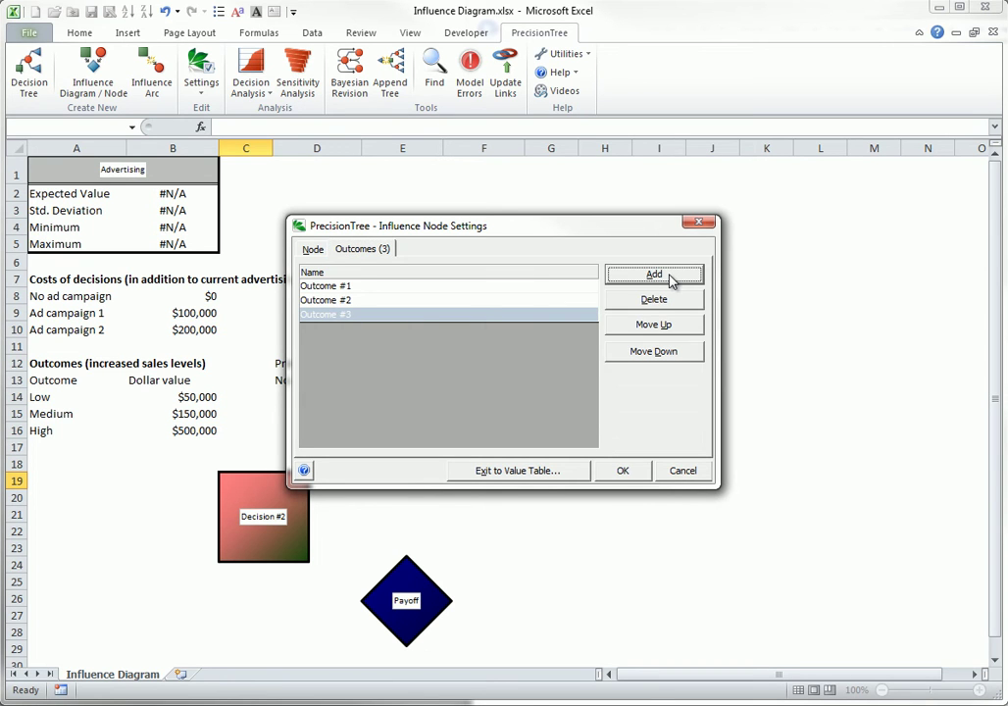
{"action": "left_click", "coordinate": [351, 286]}
{"action": "type", "text": "N"}
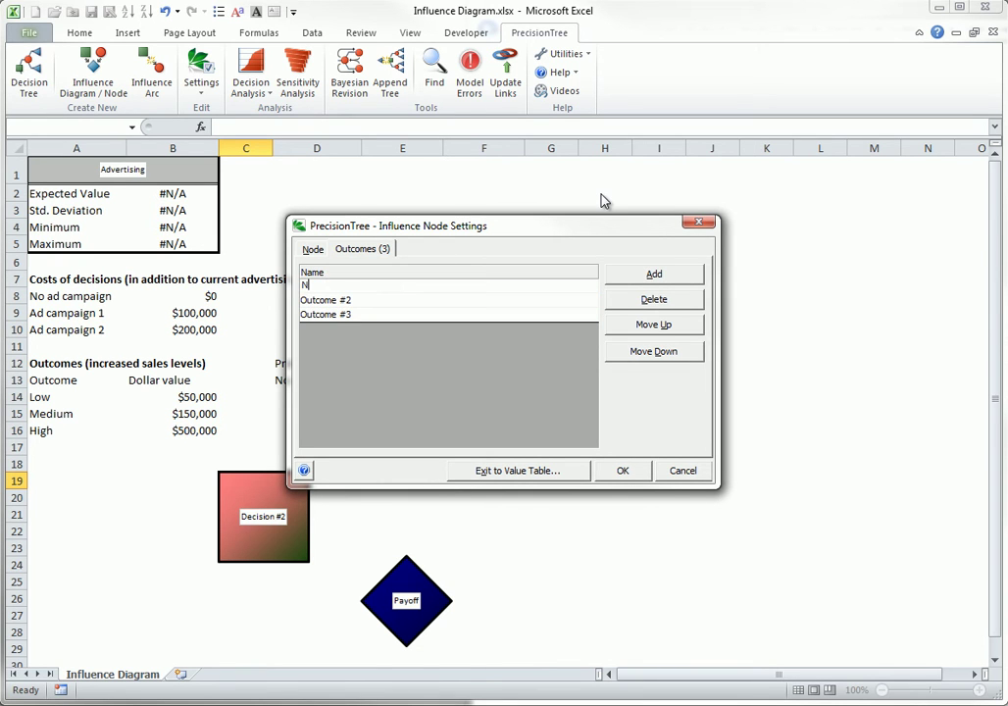
{"action": "type", "text": "o campaign"}
{"action": "key", "text": "Return"}
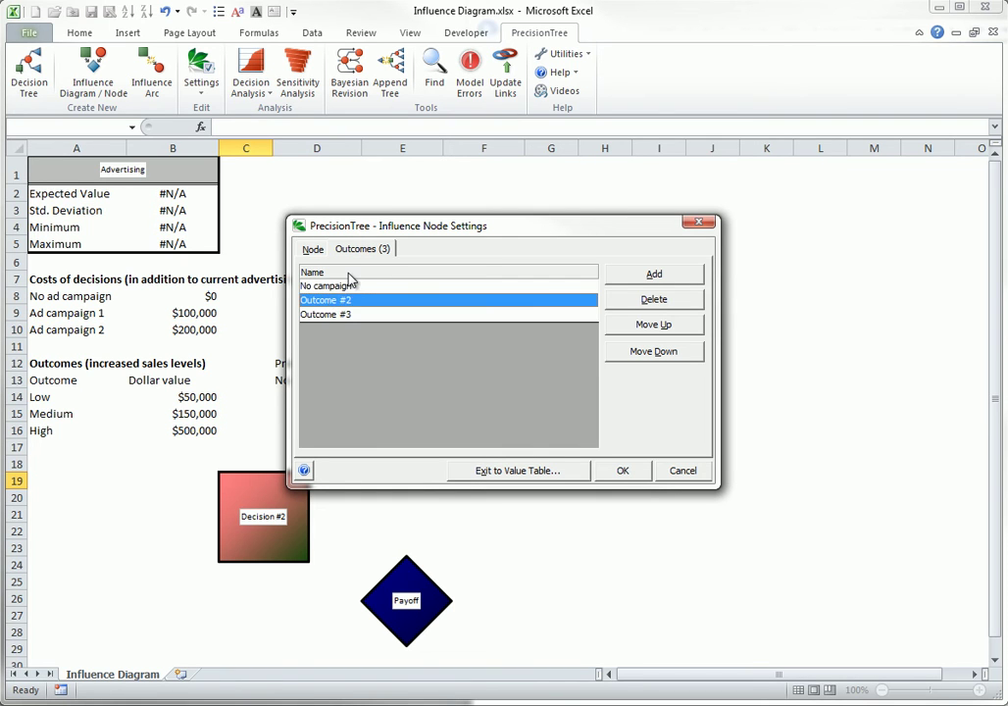
{"action": "type", "text": "Ad campai"}
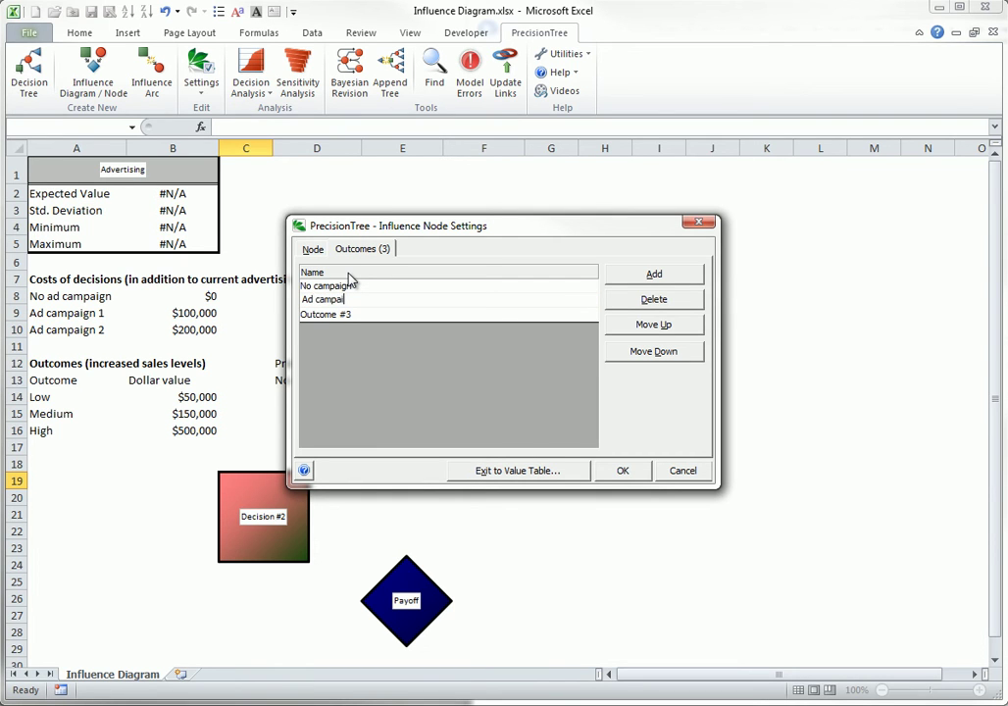
{"action": "type", "text": "gn 1"}
{"action": "key", "text": "Return"}
{"action": "type", "text": "Ad campaign 2"}
{"action": "key", "text": "Return"}
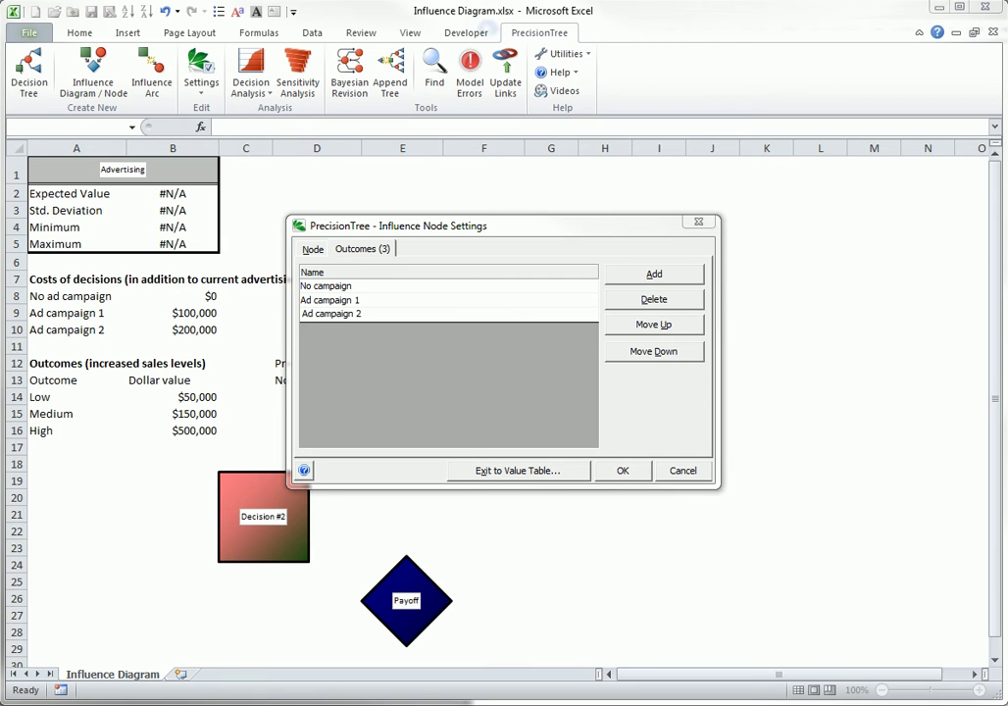
Enter values 0, -100000 and -200000 for No campaign, Ad campaign 1 and Ad campaign 2
{"action": "left_click", "coordinate": [543, 471]}
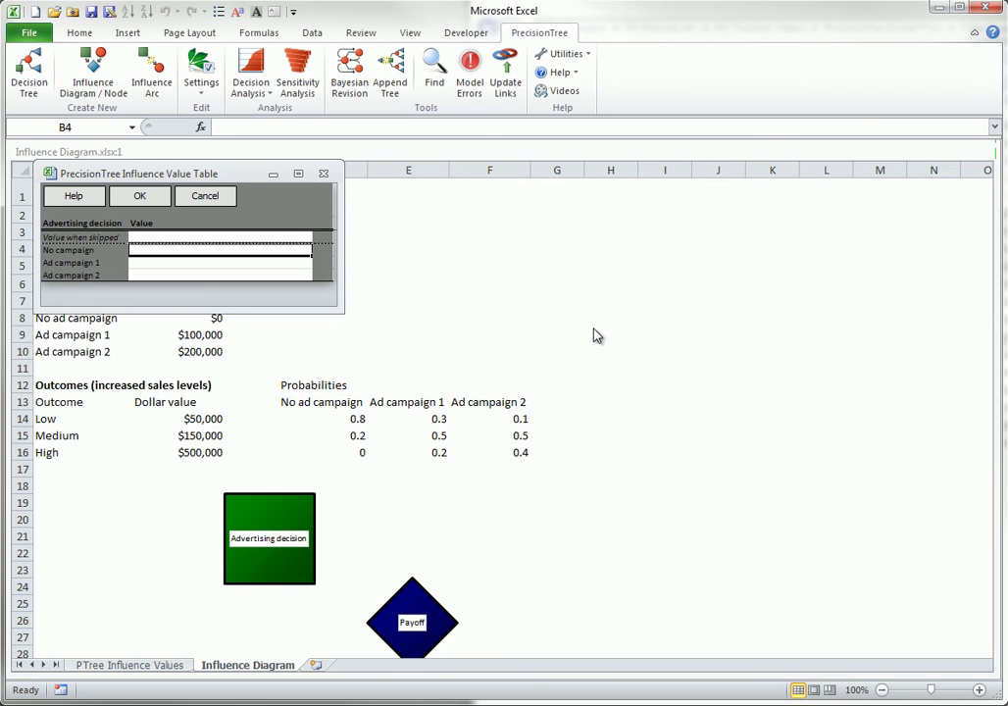
{"action": "left_click_drag", "start_coordinate": [247, 173], "coordinate": [561, 202]}
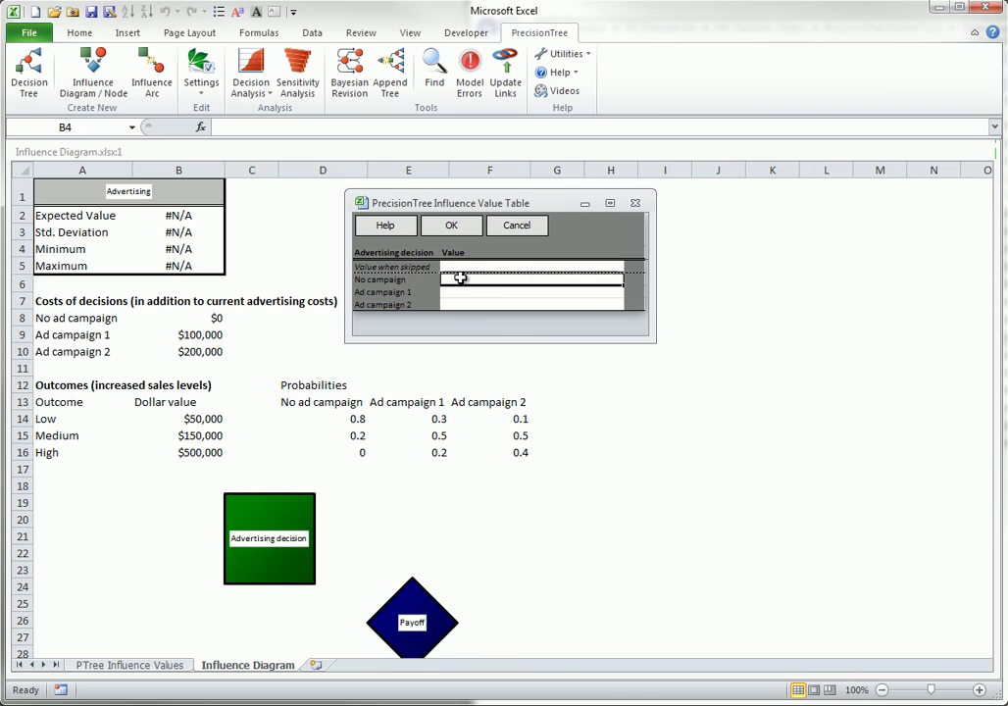
{"action": "type", "text": "0"}
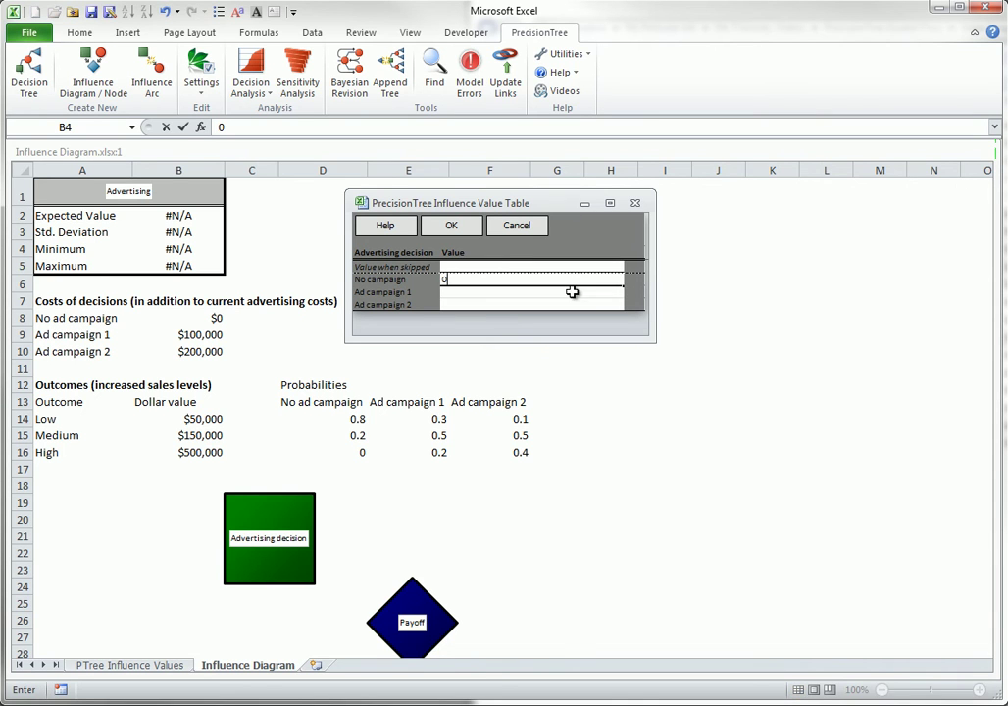
{"action": "left_click", "coordinate": [446, 291]}
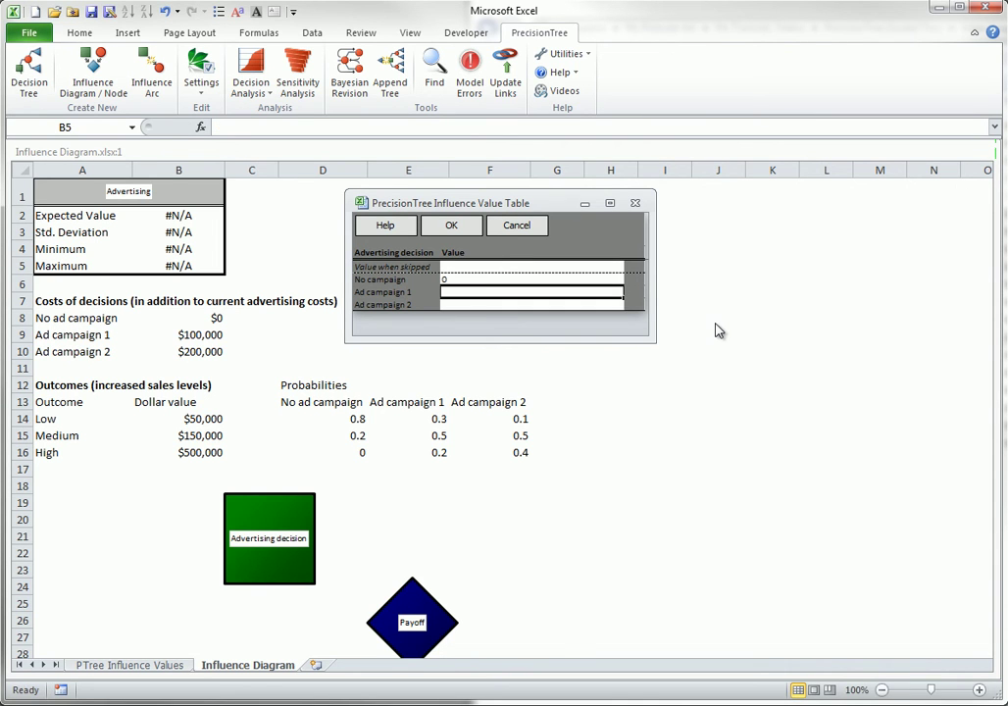
{"action": "type", "text": "-100"}
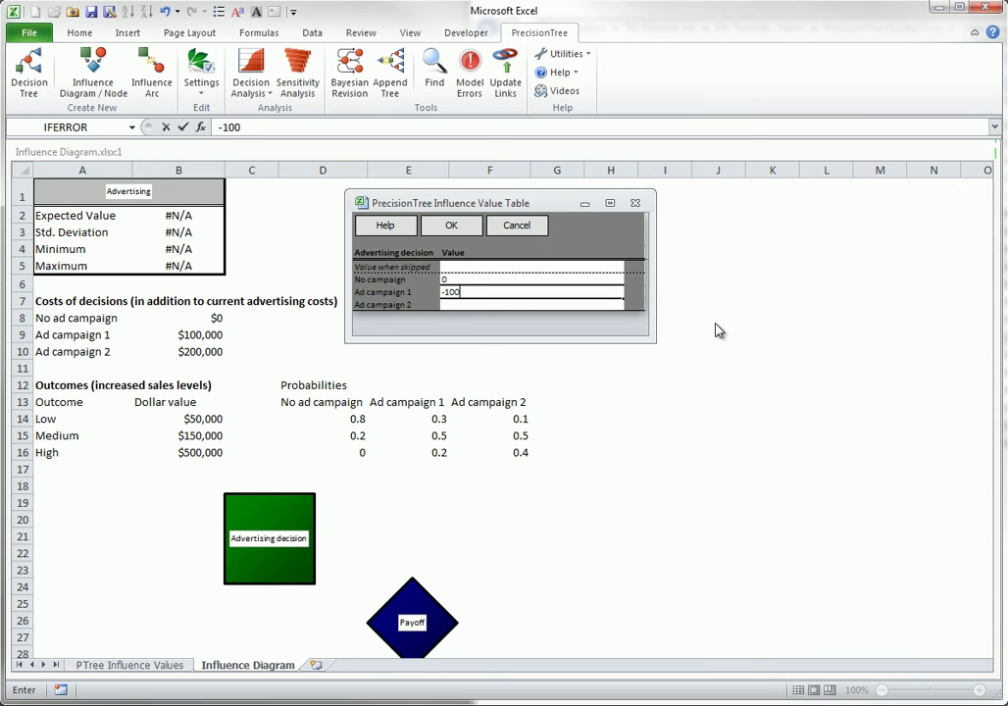
{"action": "type", "text": "000"}
{"action": "left_click", "coordinate": [448, 301]}
{"action": "type", "text": "-2"}
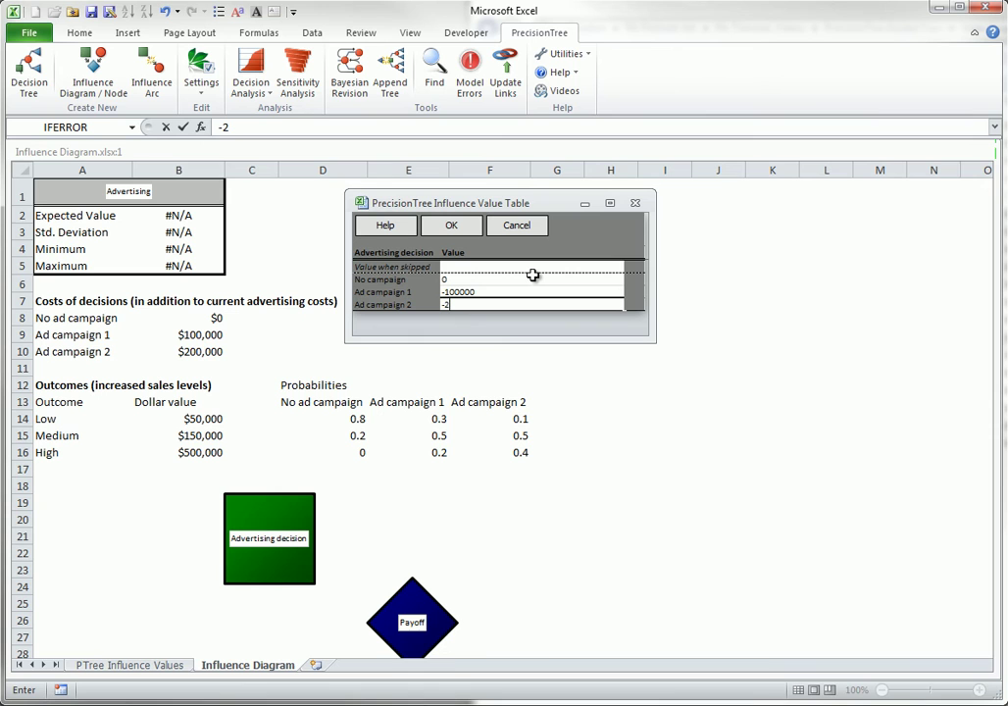
{"action": "type", "text": "00000"}
{"action": "left_click", "coordinate": [451, 226]}
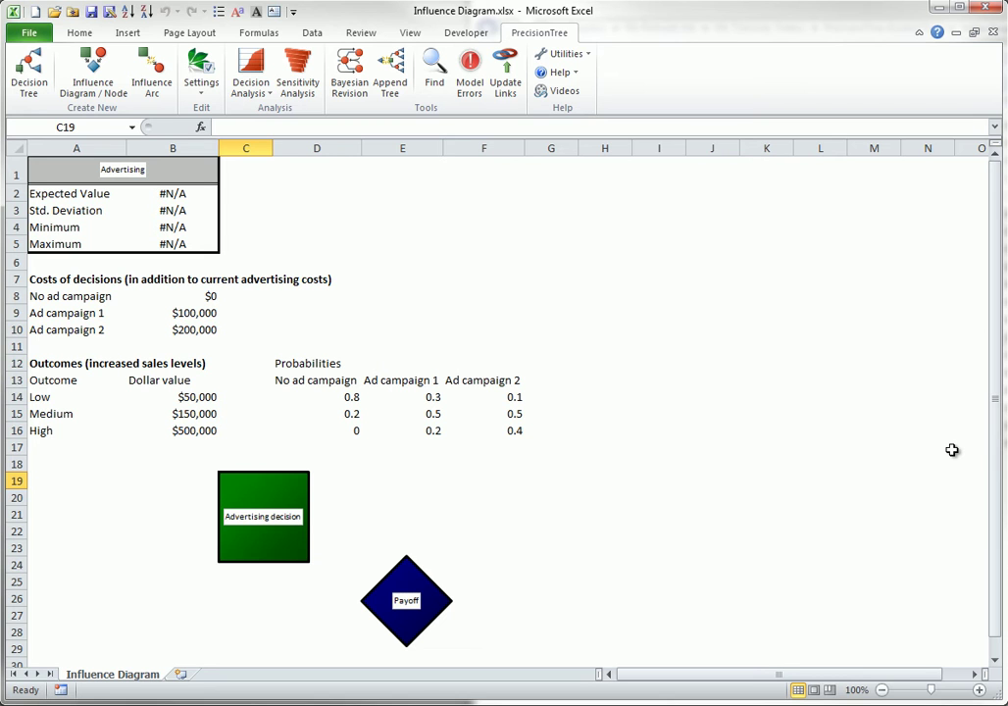
Add a node at G19 named 'Sales increase' and make it a chance node
{"action": "left_click", "coordinate": [98, 67]}
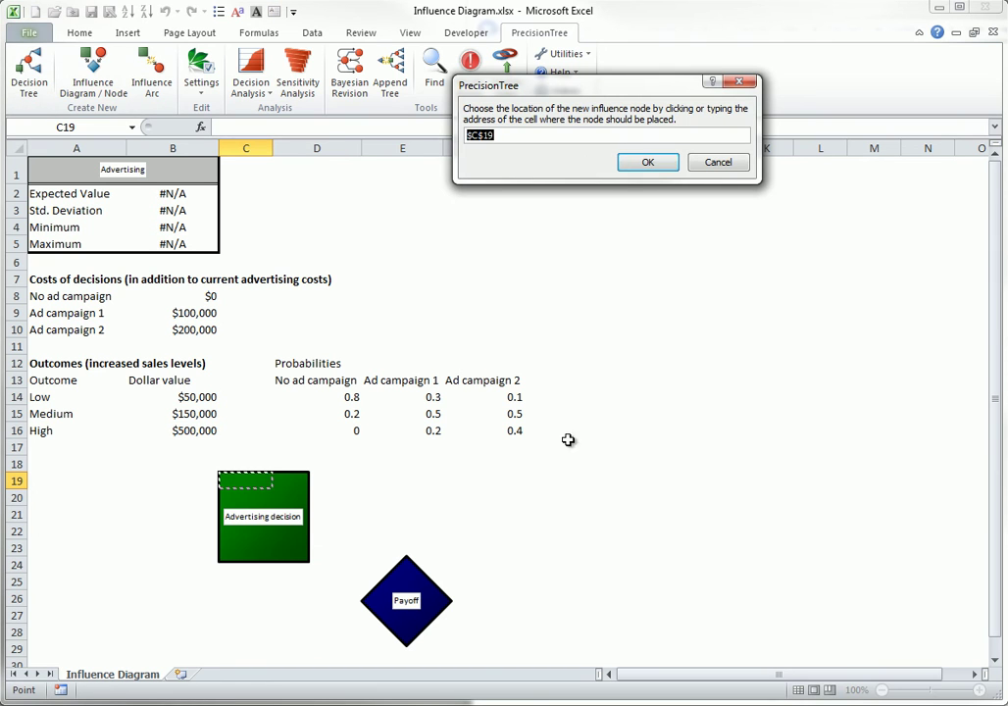
{"action": "left_click", "coordinate": [535, 476]}
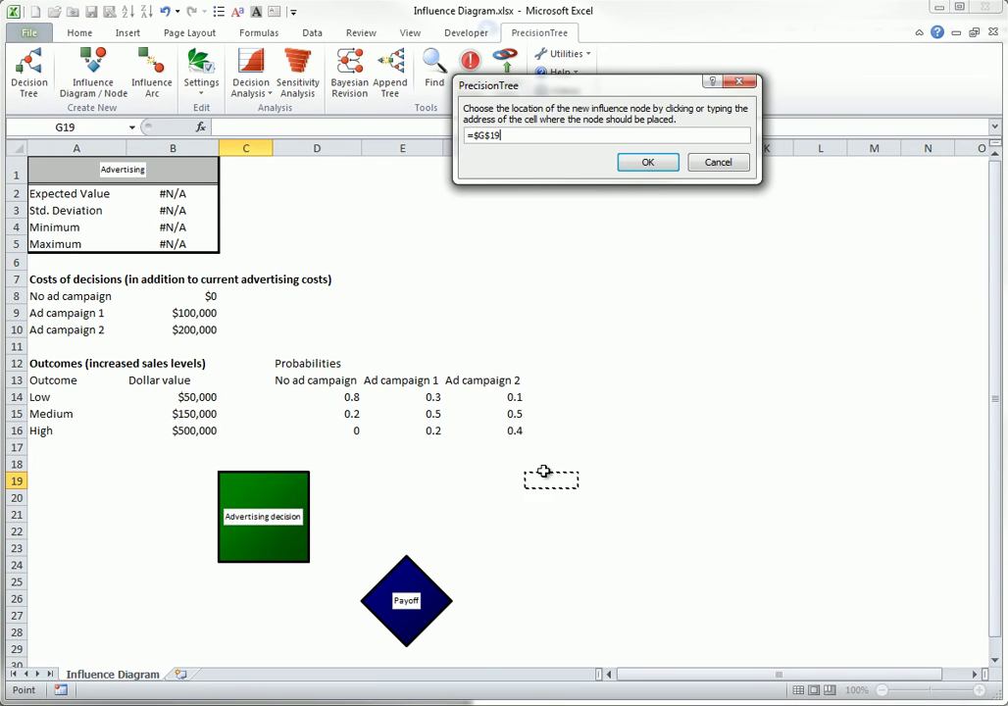
{"action": "left_click", "coordinate": [646, 165]}
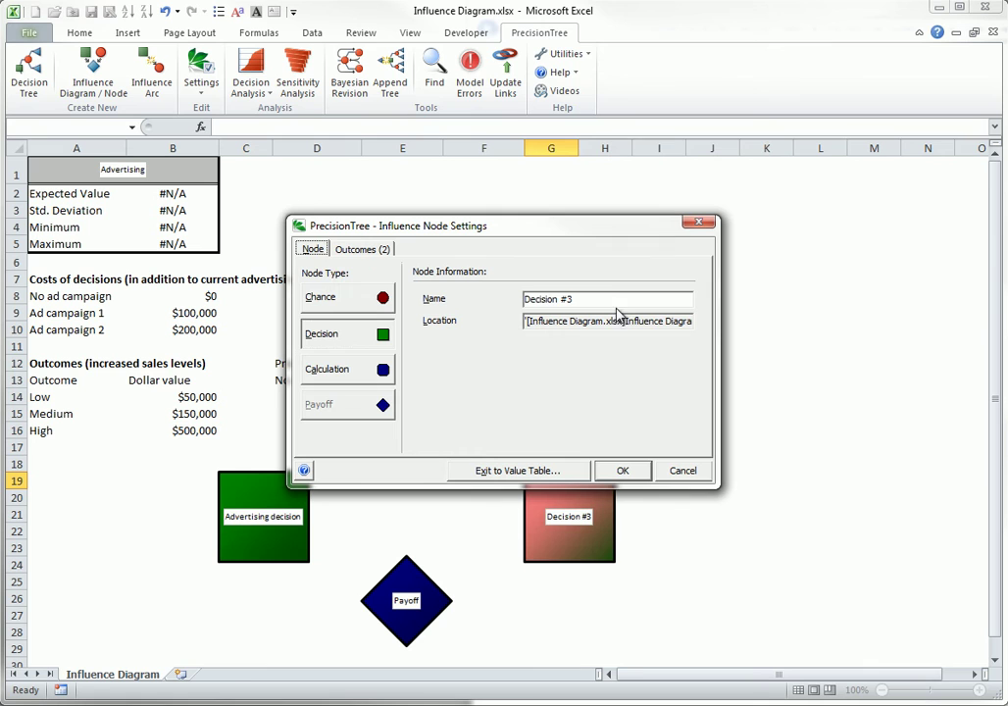
{"action": "type", "text": "S"}
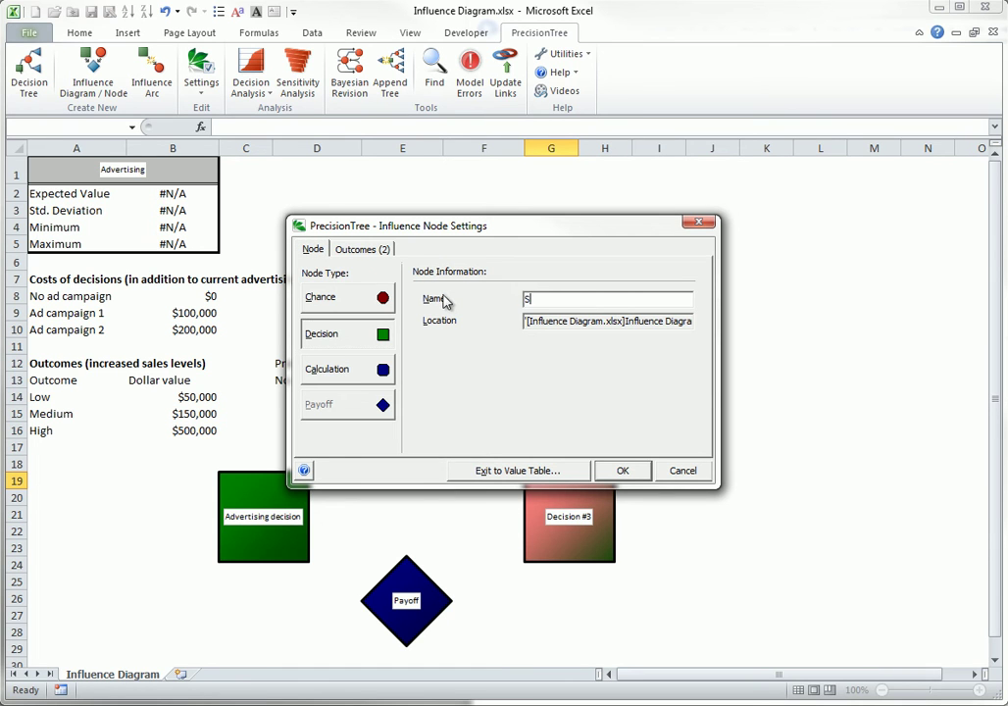
{"action": "type", "text": "ales increase"}
{"action": "left_click", "coordinate": [365, 294]}
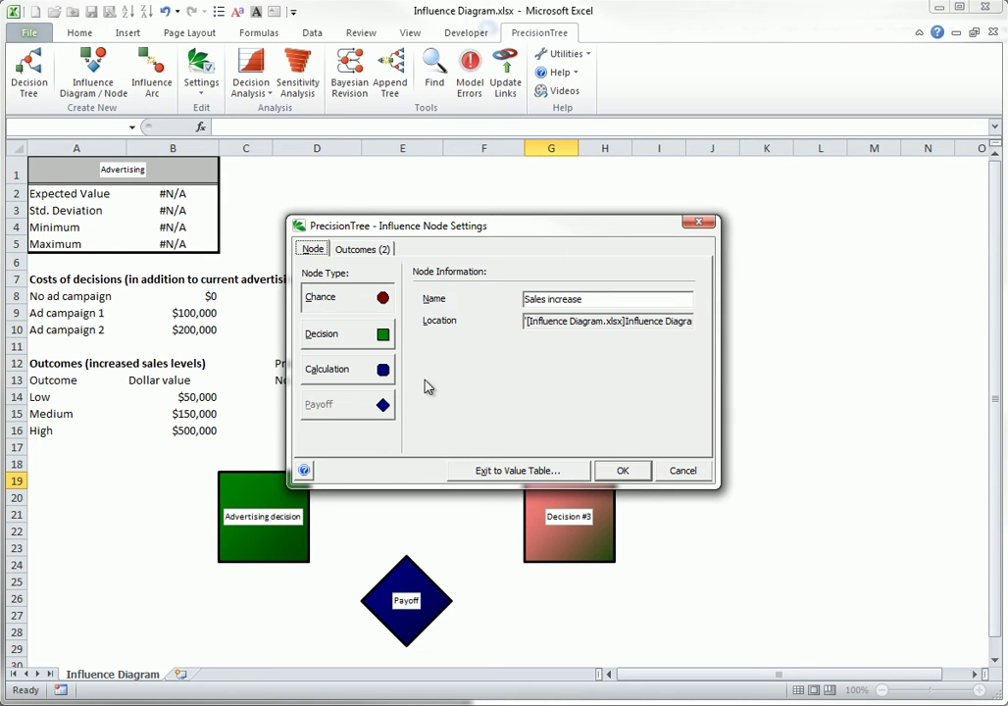
Give Sales increase three outcomes named Low, Med and High, and apply the settings
{"action": "left_click", "coordinate": [361, 249]}
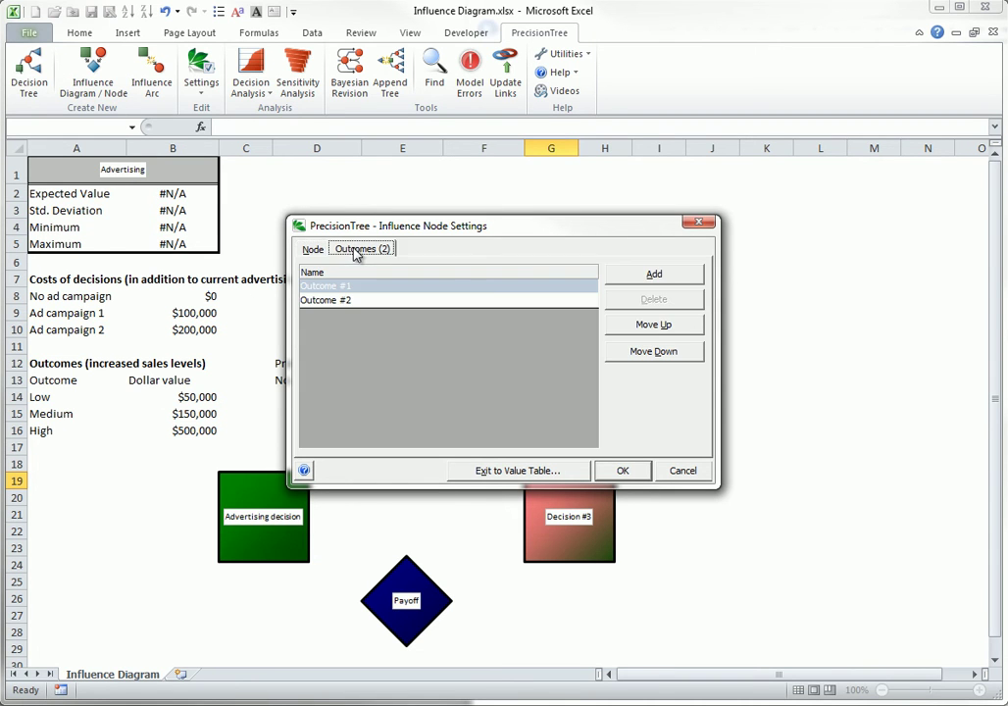
{"action": "left_click", "coordinate": [655, 275]}
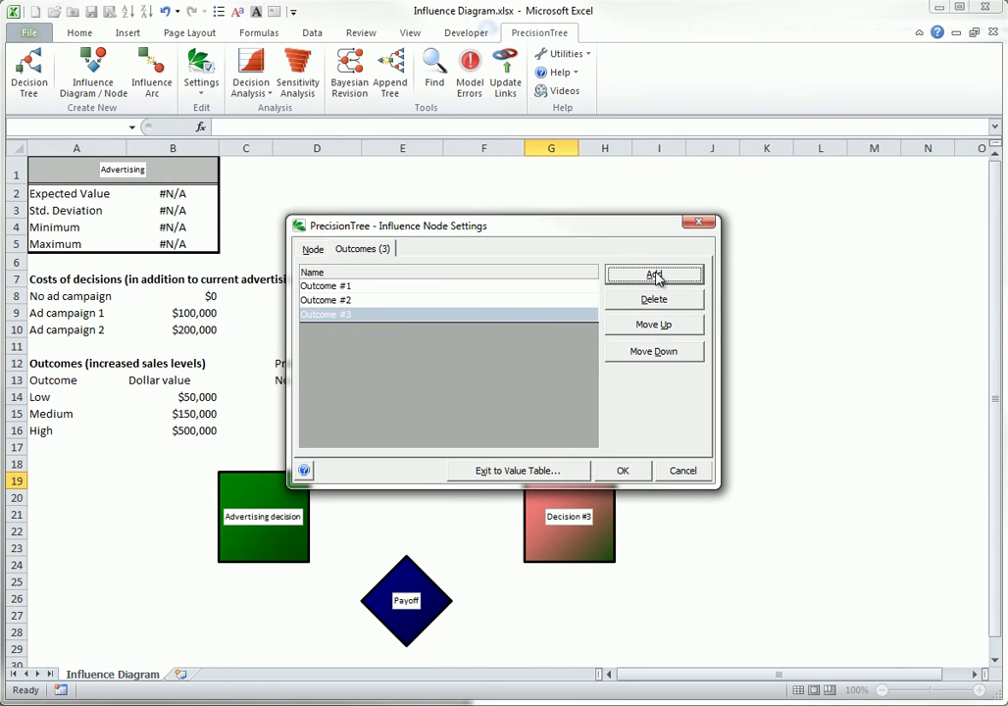
{"action": "left_click", "coordinate": [325, 287]}
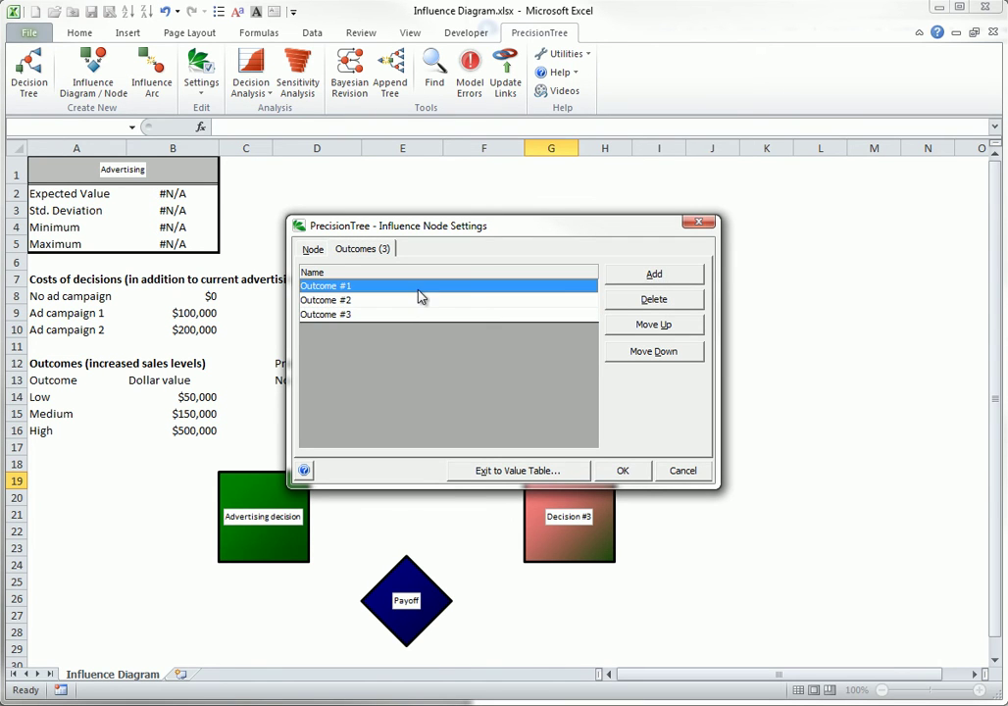
{"action": "type", "text": "Low"}
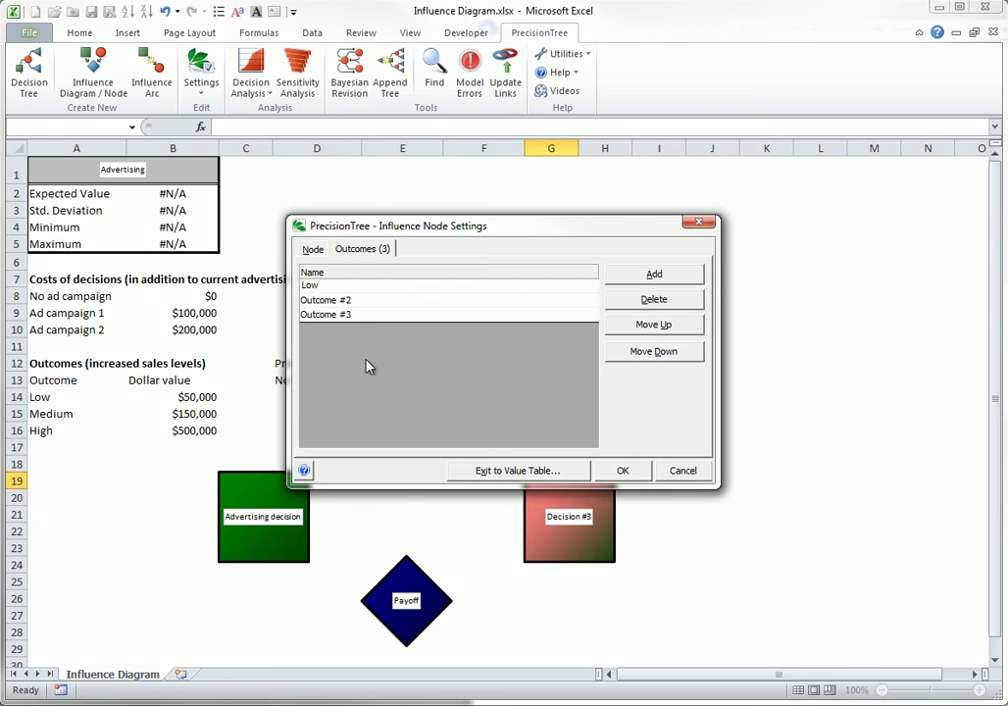
{"action": "left_click", "coordinate": [343, 297]}
{"action": "type", "text": "Medium"}
{"action": "left_click", "coordinate": [326, 314]}
{"action": "type", "text": "High"}
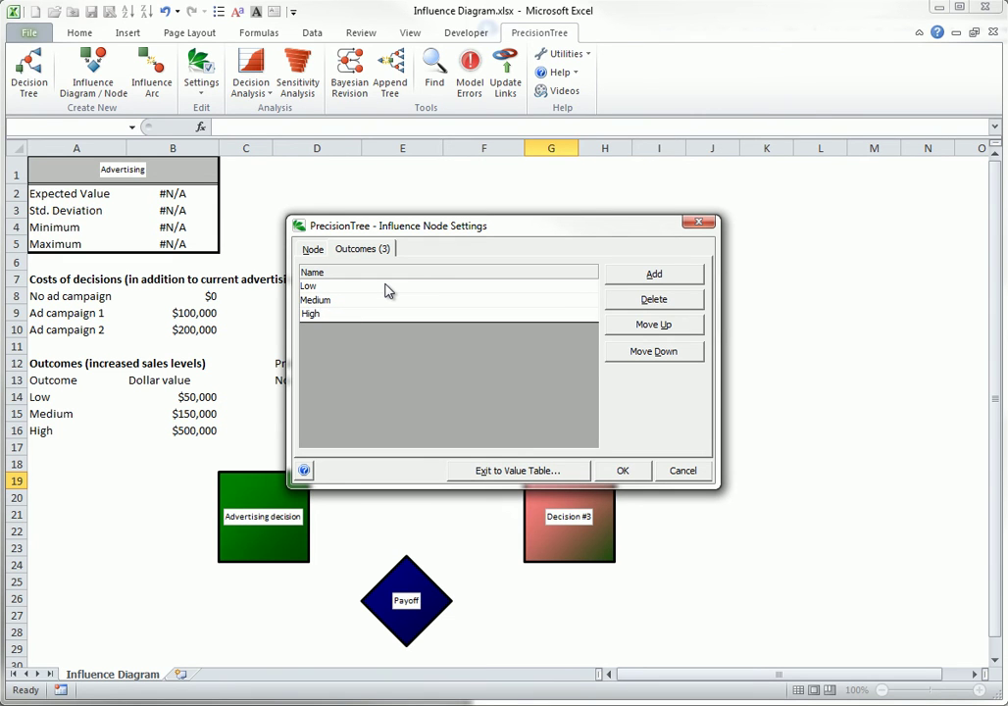
{"action": "left_click", "coordinate": [625, 472]}
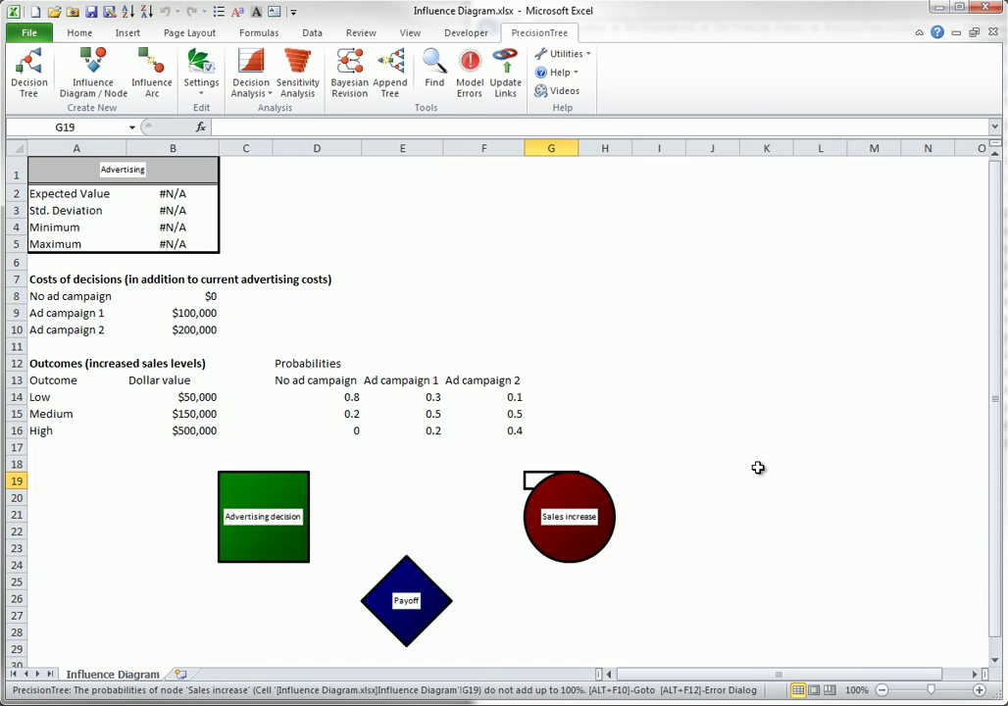
Draw an influence arc from Advertising decision to Payoff with default settings
{"action": "left_click", "coordinate": [150, 67]}
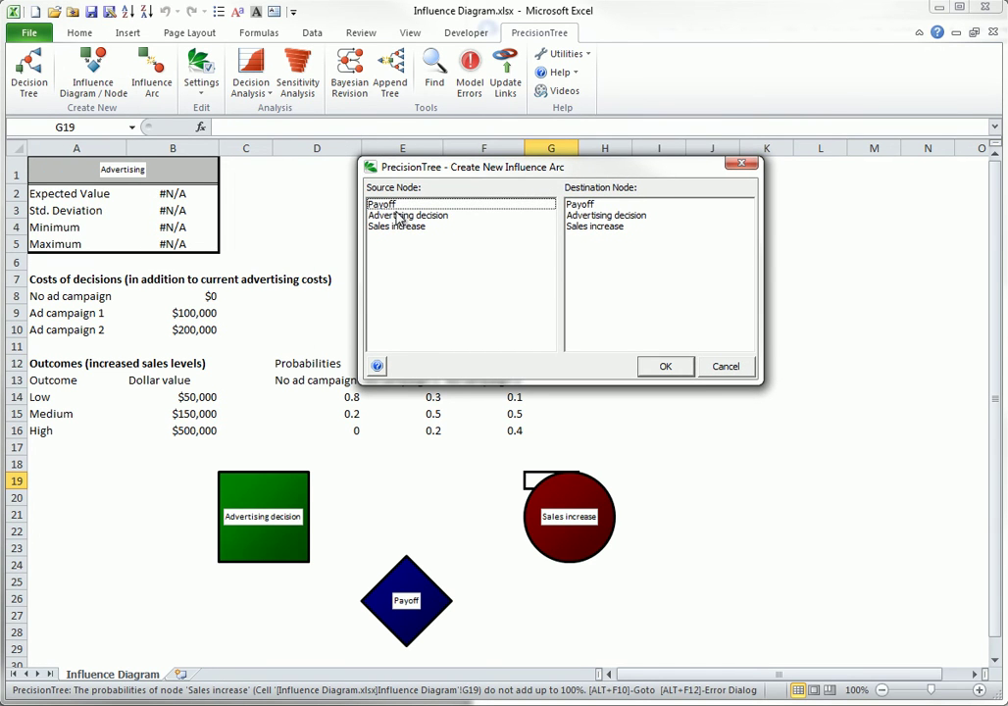
{"action": "left_click", "coordinate": [402, 215]}
{"action": "left_click", "coordinate": [580, 204]}
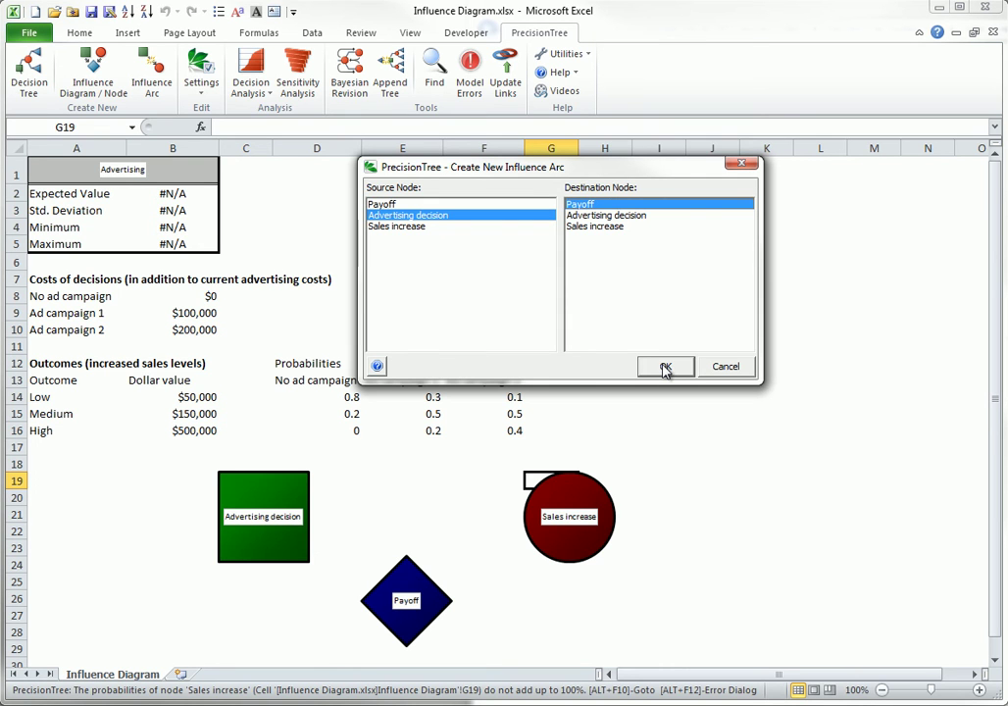
{"action": "left_click", "coordinate": [665, 368]}
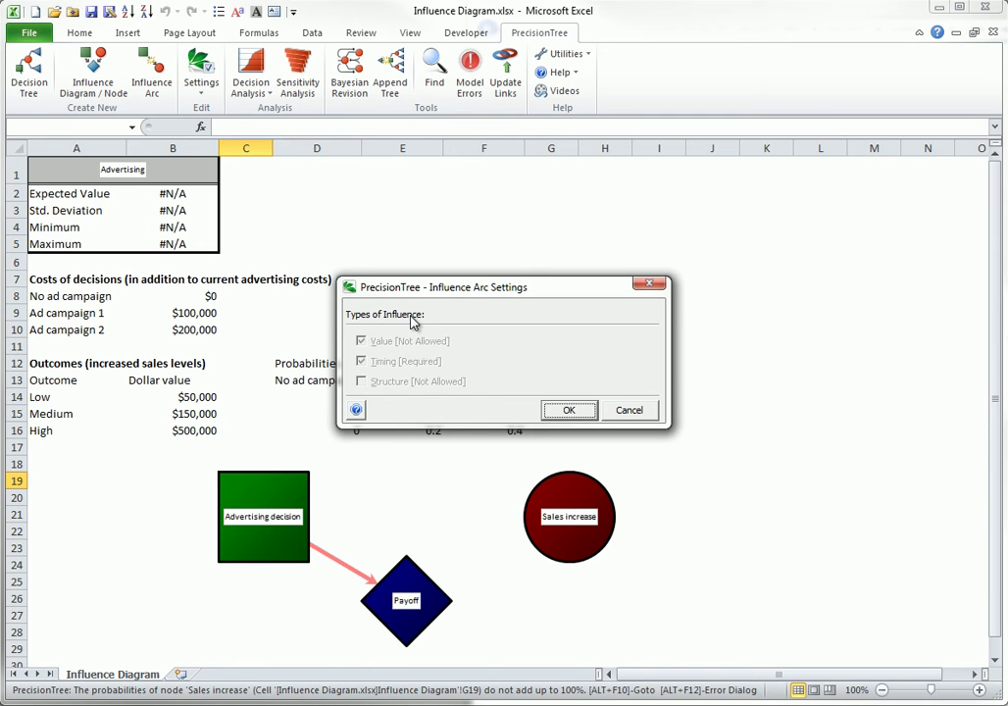
{"action": "left_click", "coordinate": [571, 411]}
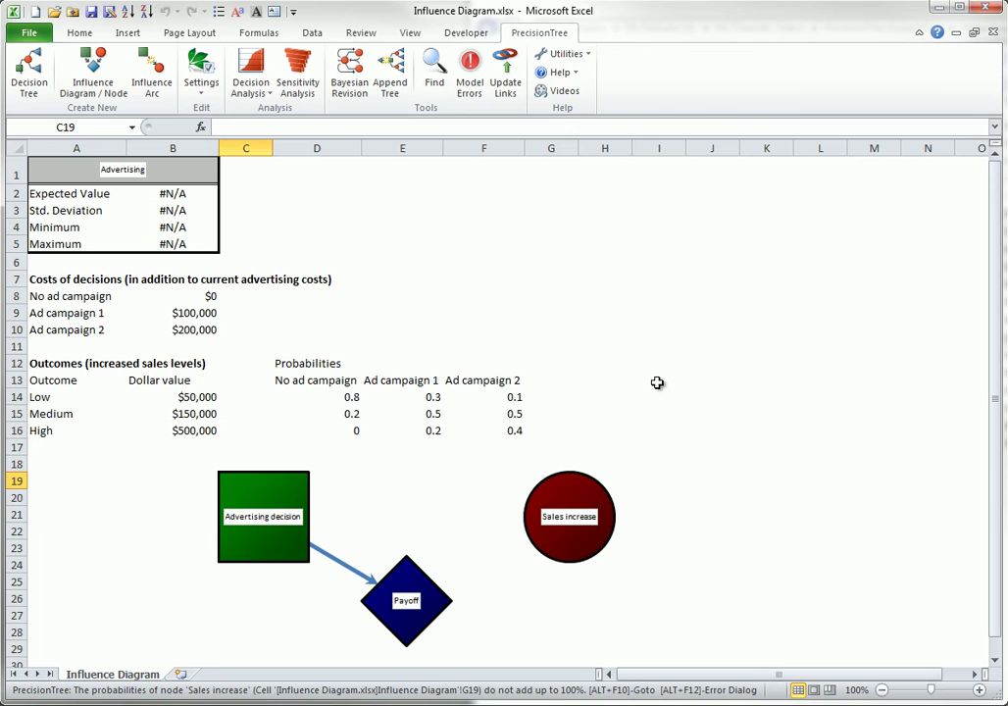
Draw an influence arc from Sales increase to Payoff with default settings
{"action": "left_click", "coordinate": [152, 78]}
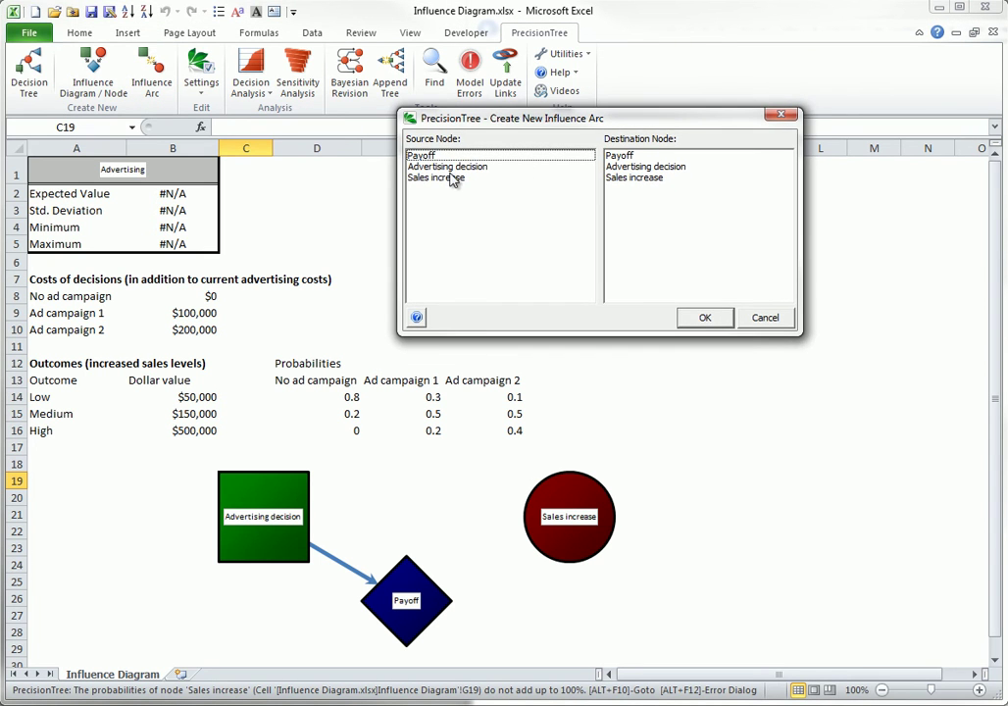
{"action": "left_click", "coordinate": [452, 177]}
{"action": "left_click", "coordinate": [620, 156]}
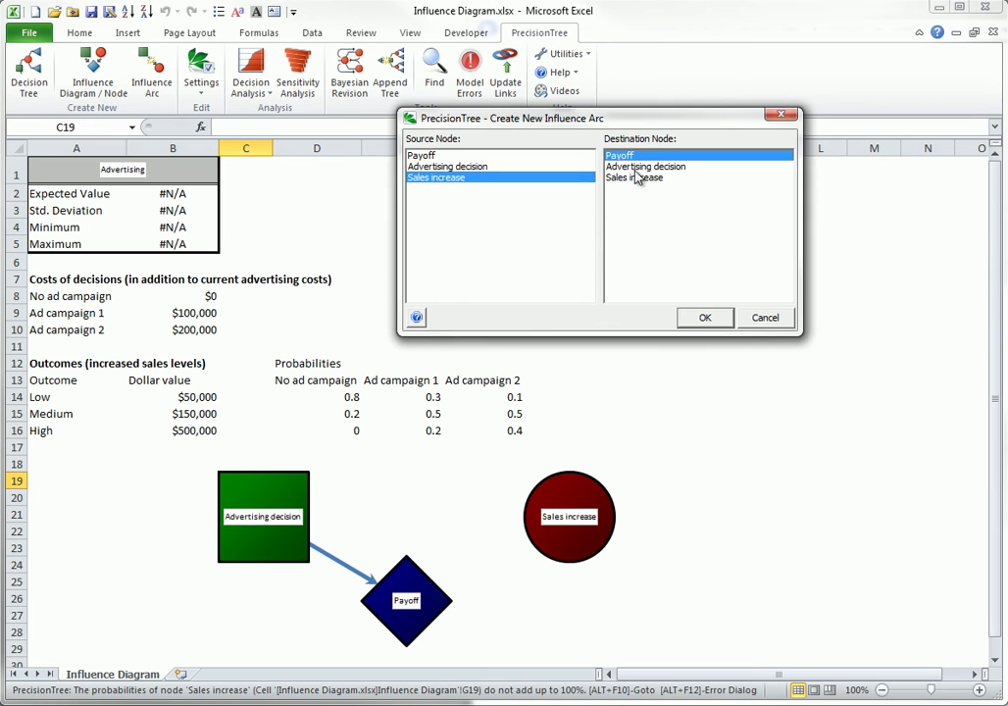
{"action": "left_click", "coordinate": [714, 327]}
{"action": "left_click", "coordinate": [574, 407]}
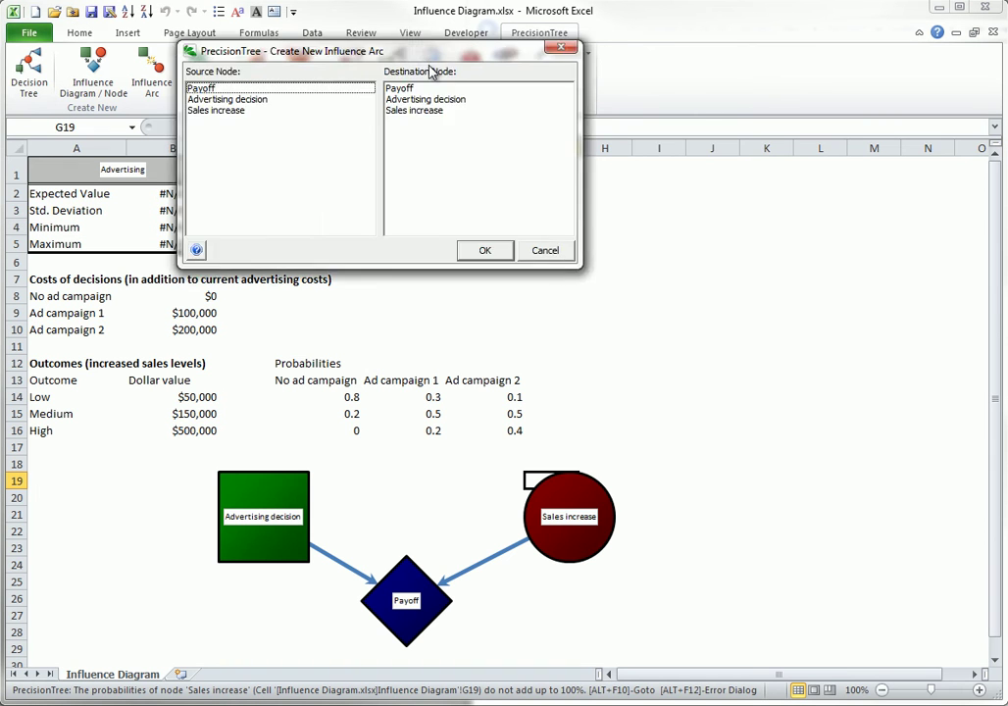
Draw a value-influence arc from Advertising decision to Sales increase
{"action": "left_click_drag", "start_coordinate": [431, 59], "coordinate": [658, 152]}
{"action": "left_click", "coordinate": [423, 201]}
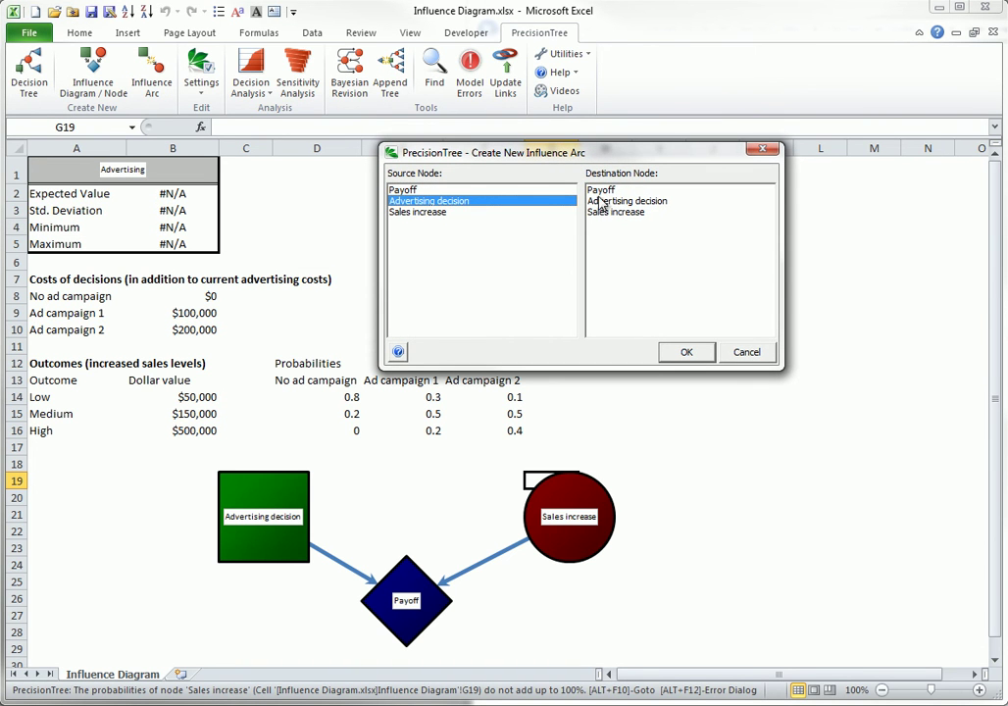
{"action": "left_click", "coordinate": [596, 212]}
{"action": "left_click", "coordinate": [697, 357]}
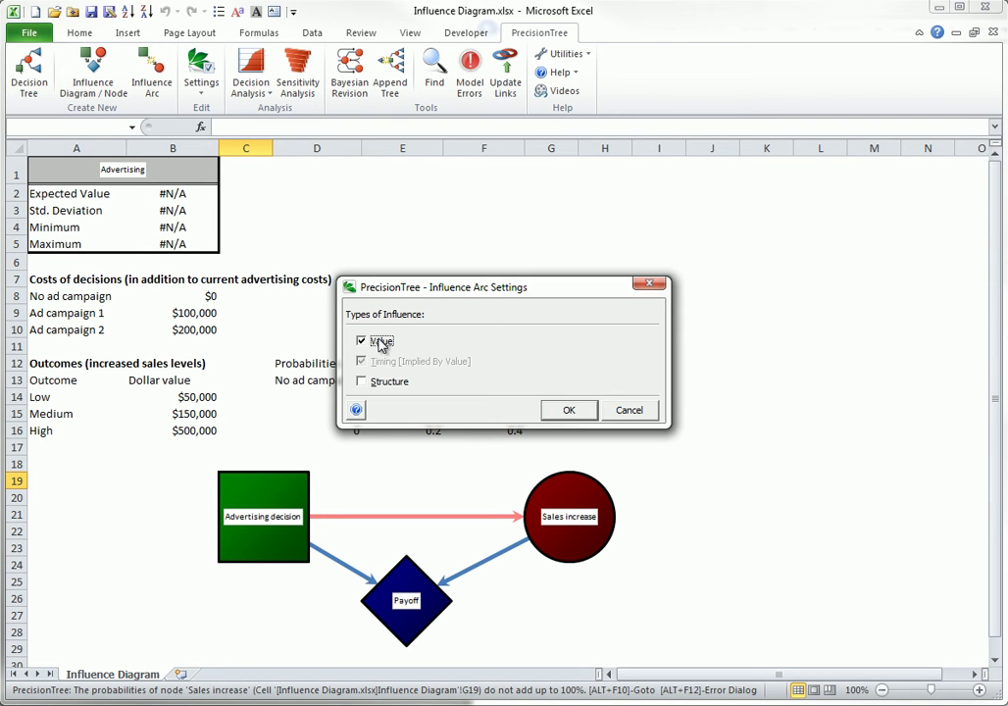
{"action": "left_click", "coordinate": [571, 409]}
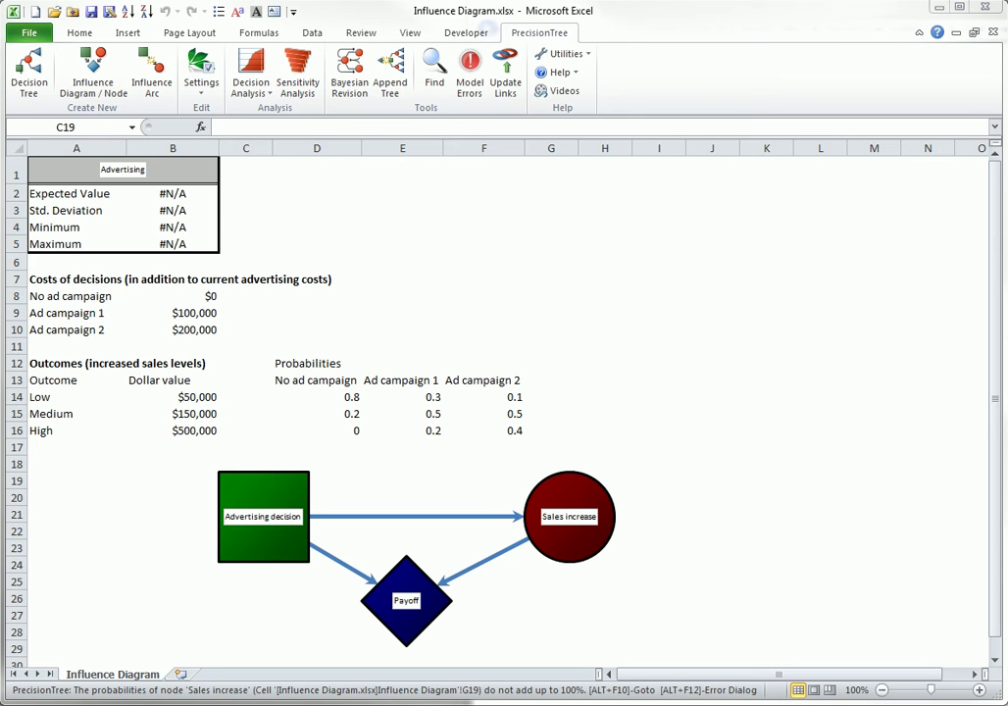
In the Sales increase value table, enter 50000, 150000 and 500000 for Low/Medium/High under each campaign
{"action": "left_click", "coordinate": [571, 521]}
{"action": "right_click", "coordinate": [573, 523]}
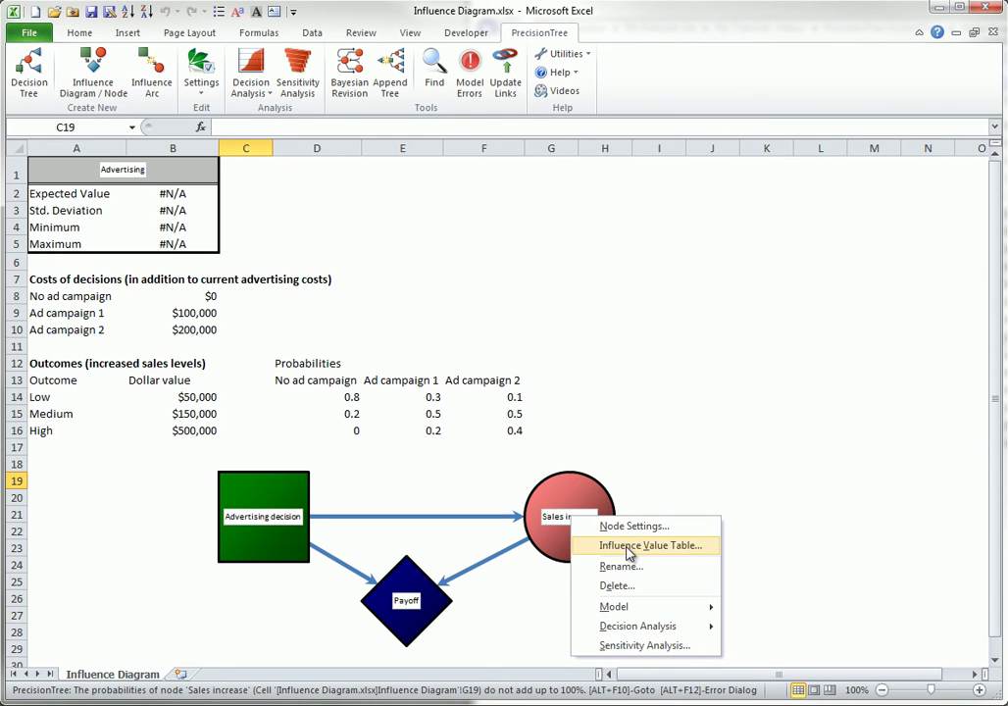
{"action": "left_click", "coordinate": [629, 552]}
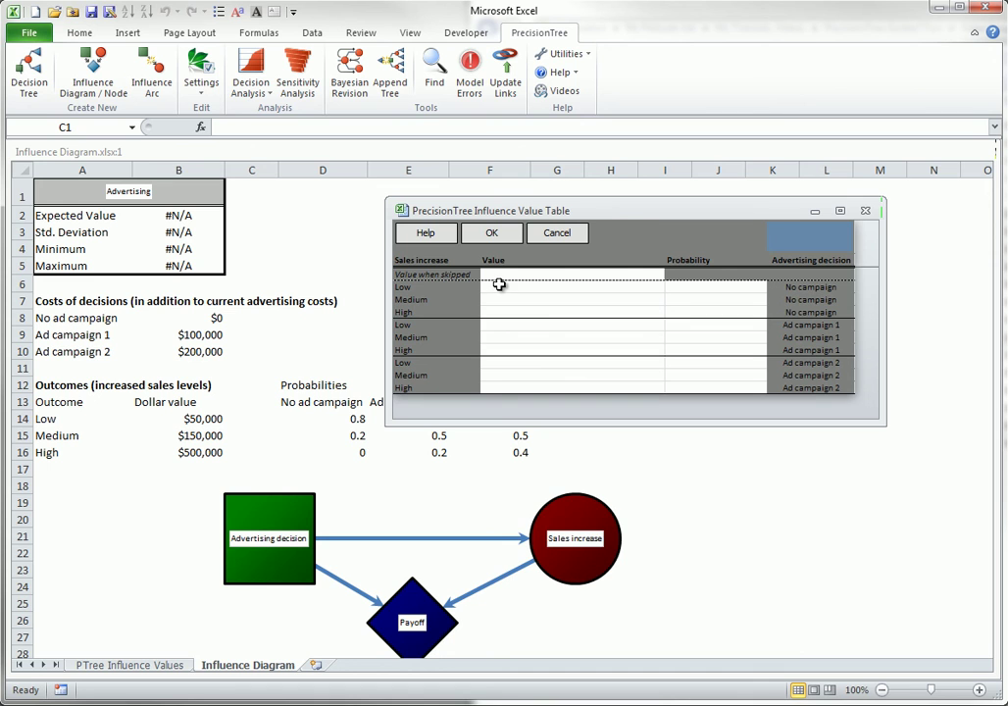
{"action": "left_click", "coordinate": [499, 284]}
{"action": "type", "text": "50000"}
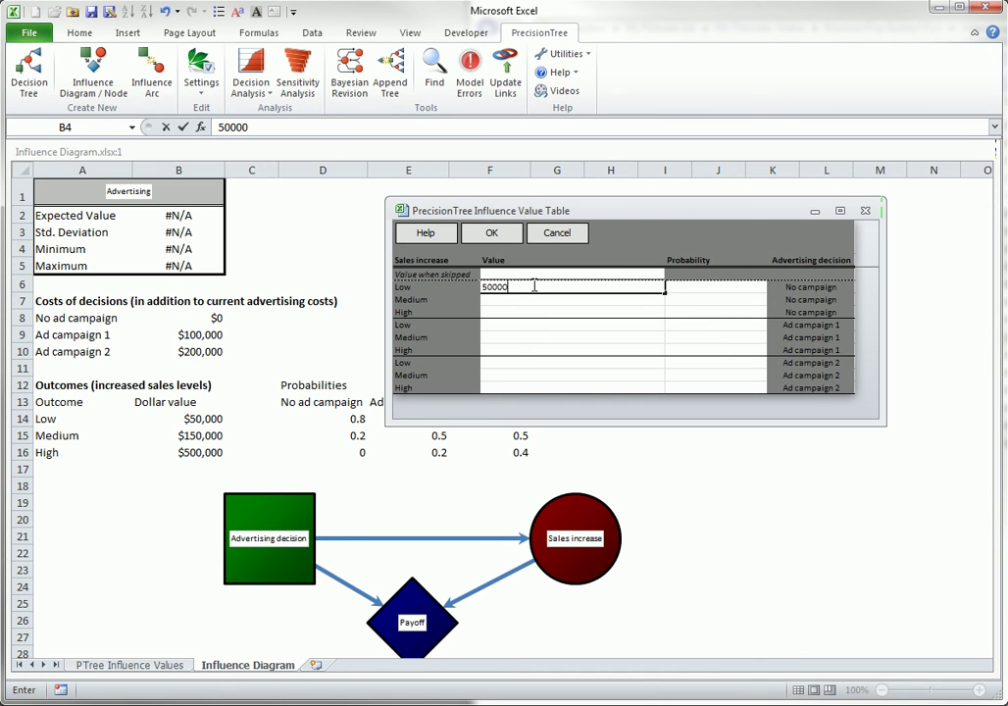
{"action": "key", "text": "Return"}
{"action": "type", "text": "15"}
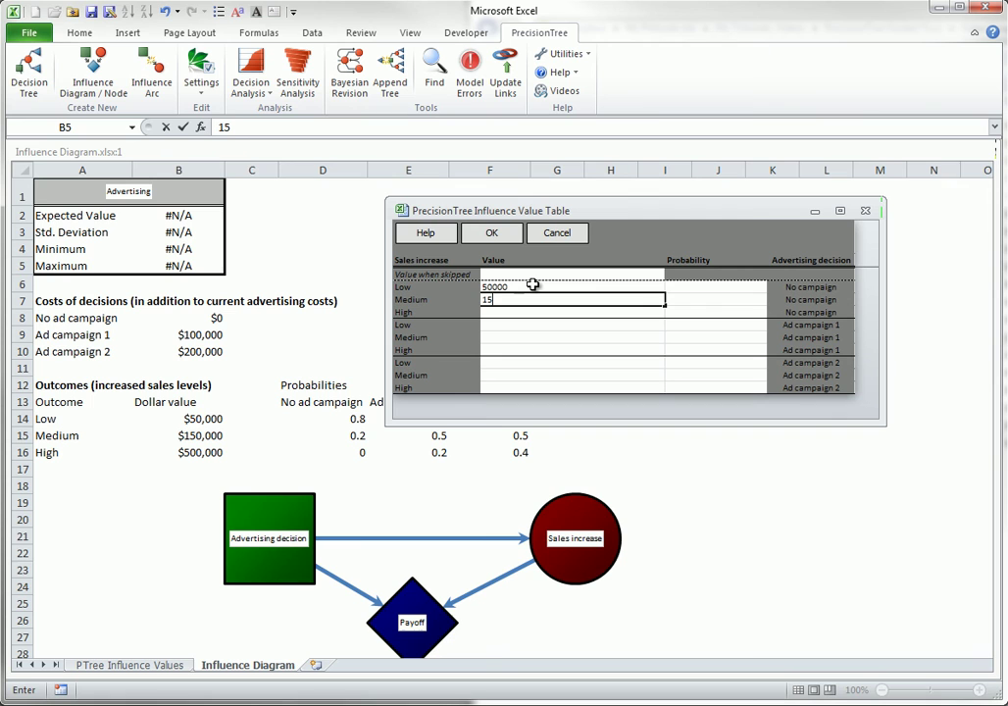
{"action": "type", "text": "0000"}
{"action": "key", "text": "Return"}
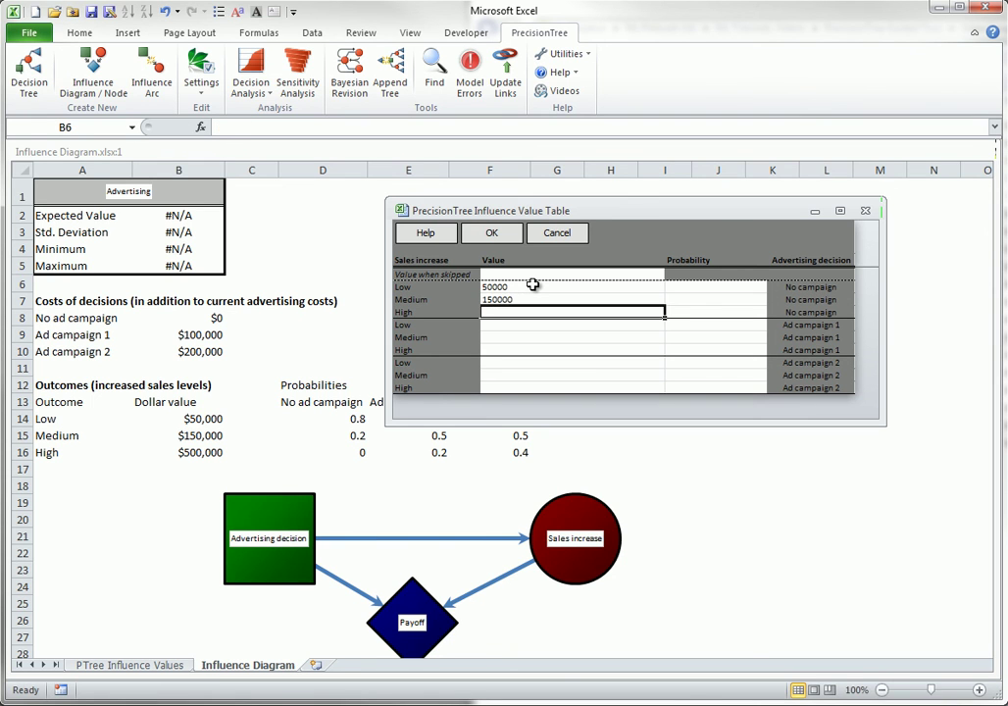
{"action": "type", "text": "500000"}
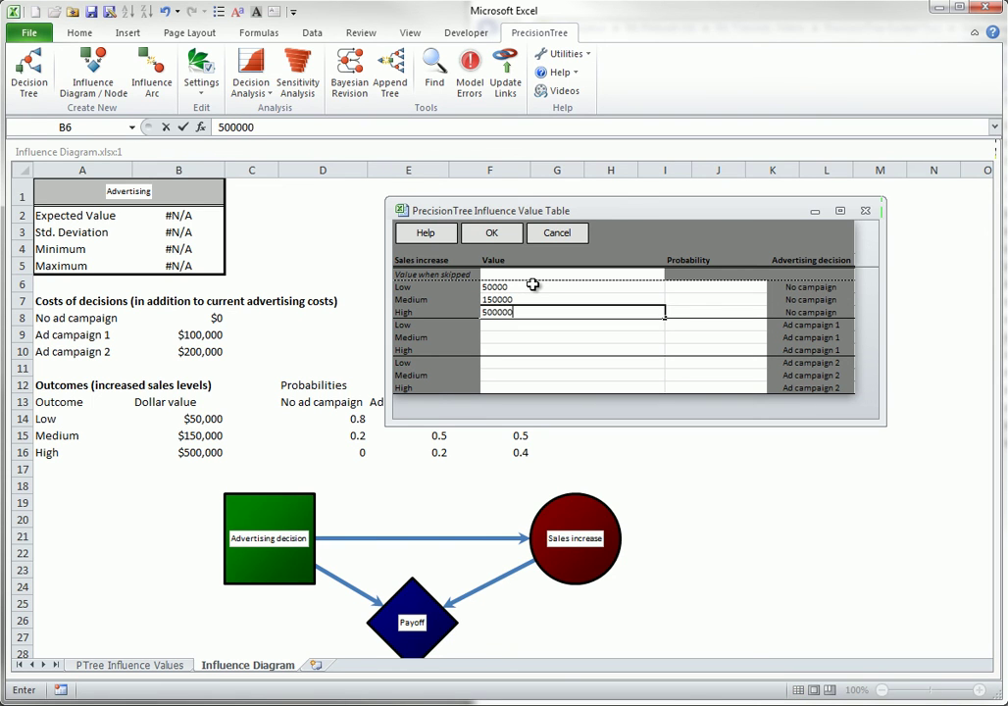
{"action": "key", "text": "Return"}
{"action": "type", "text": "50"}
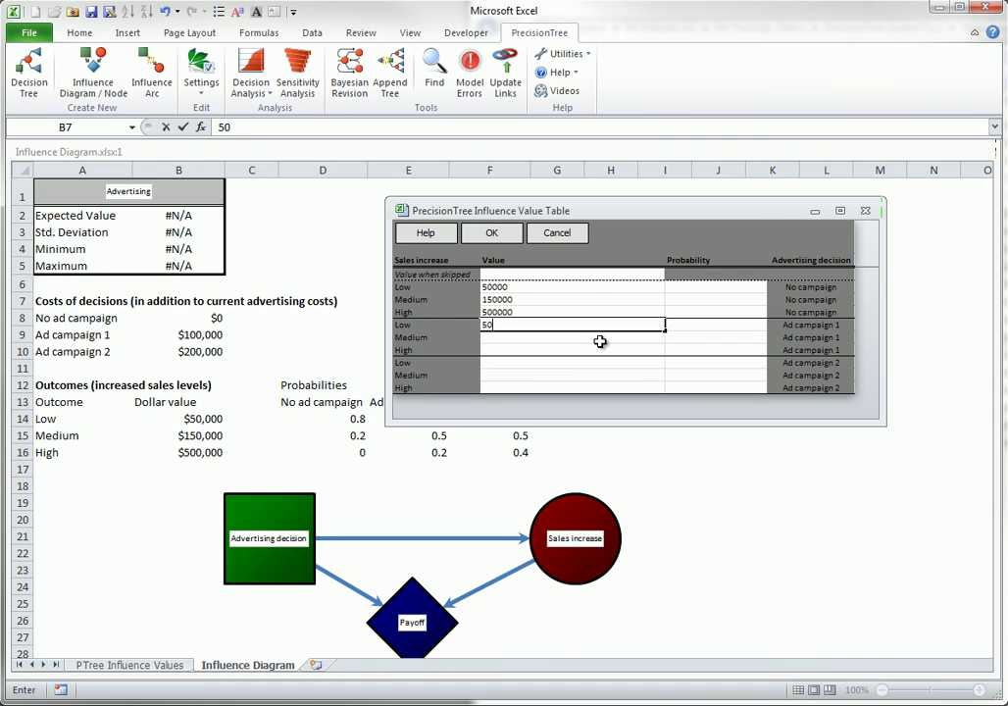
{"action": "type", "text": "000"}
{"action": "key", "text": "Return"}
{"action": "type", "text": "150"}
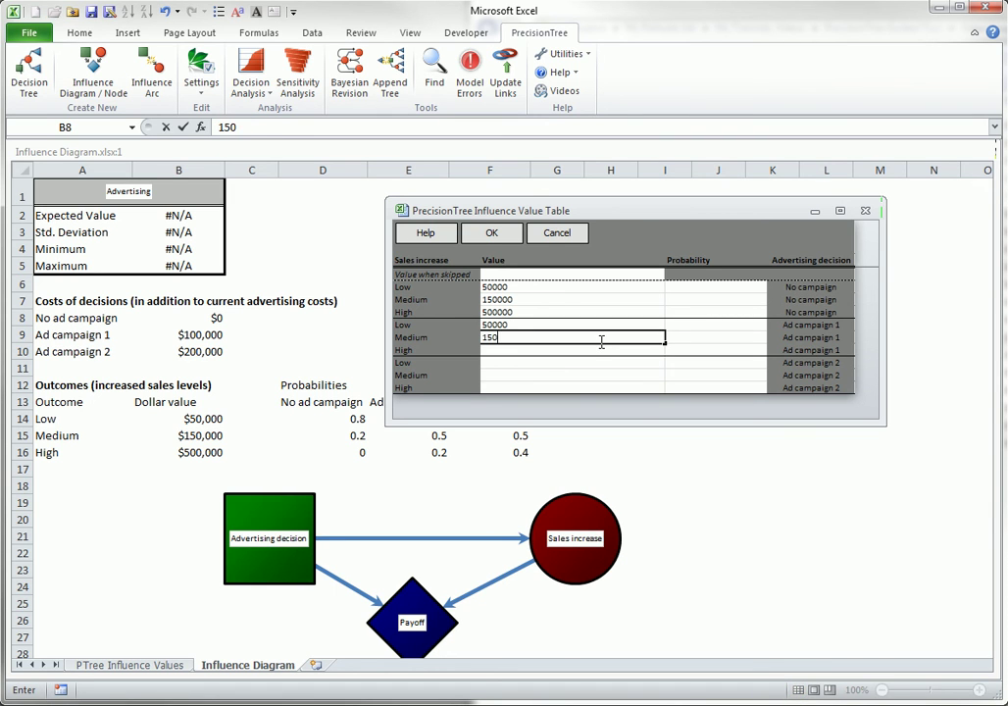
{"action": "type", "text": "000"}
{"action": "key", "text": "Return"}
{"action": "type", "text": "5000"}
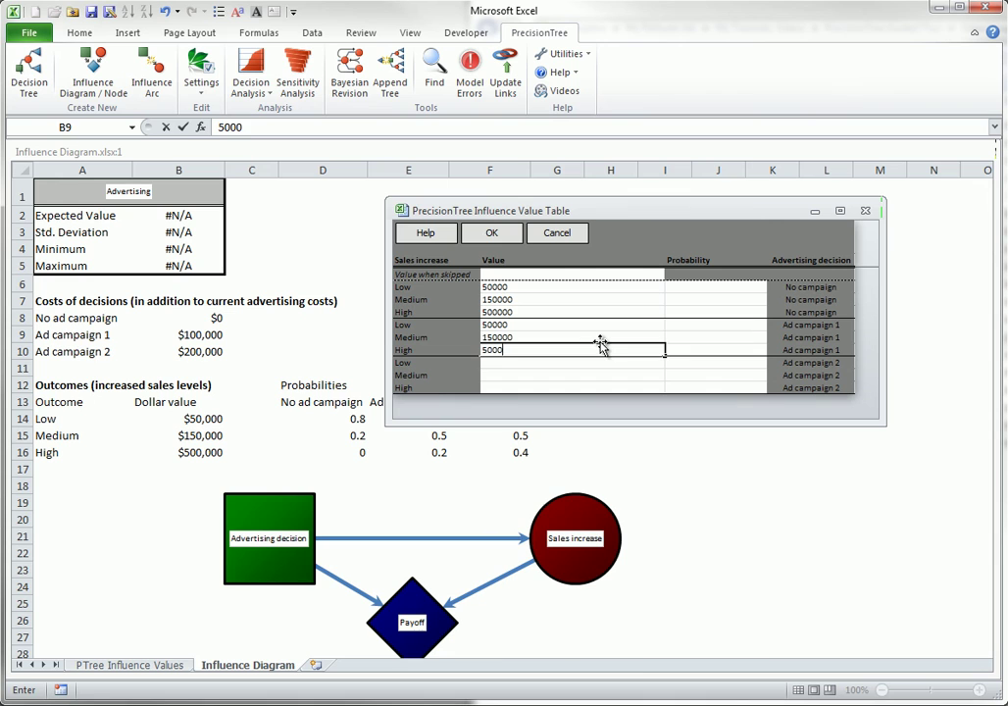
{"action": "type", "text": "00"}
{"action": "key", "text": "Return"}
{"action": "type", "text": "5000"}
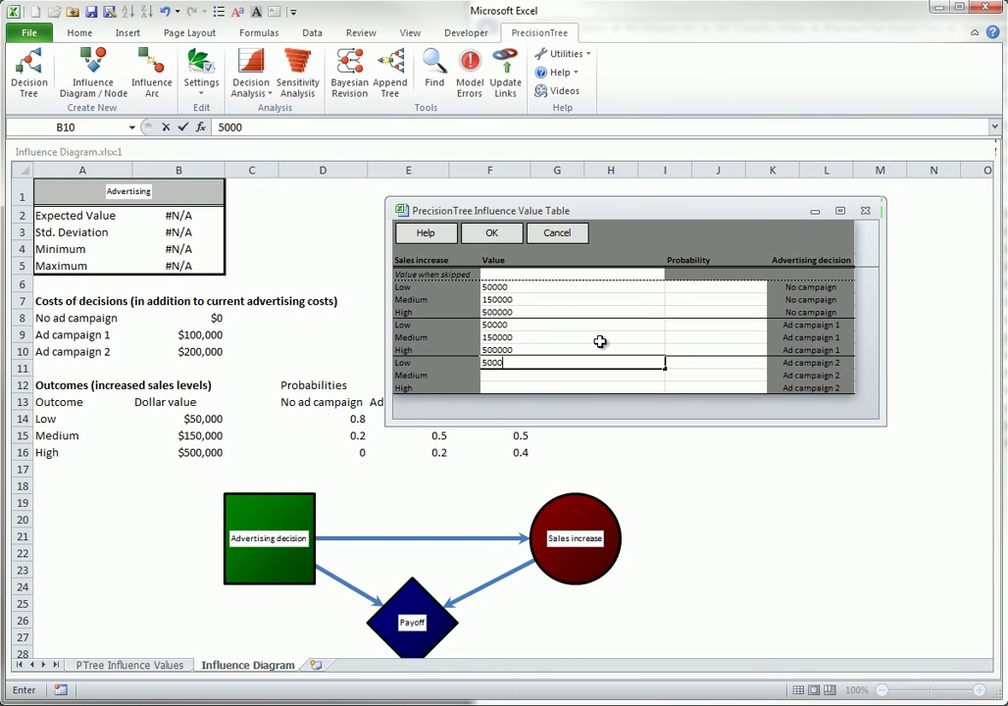
{"action": "type", "text": "0"}
{"action": "key", "text": "Return"}
{"action": "type", "text": "150"}
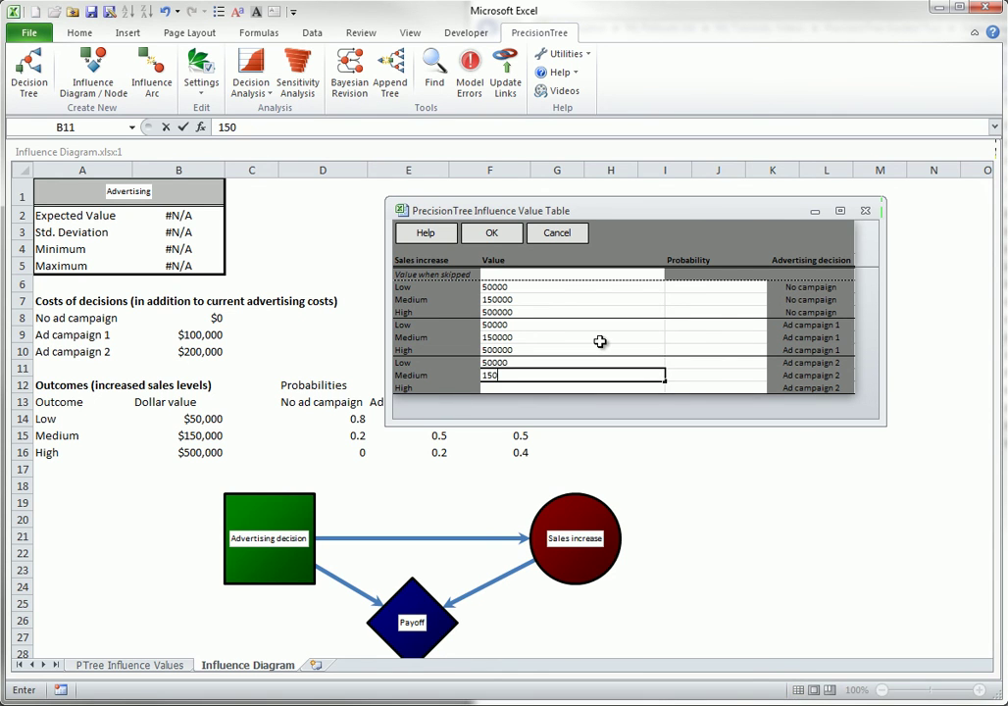
{"action": "type", "text": "000"}
{"action": "key", "text": "Return"}
{"action": "type", "text": "500"}
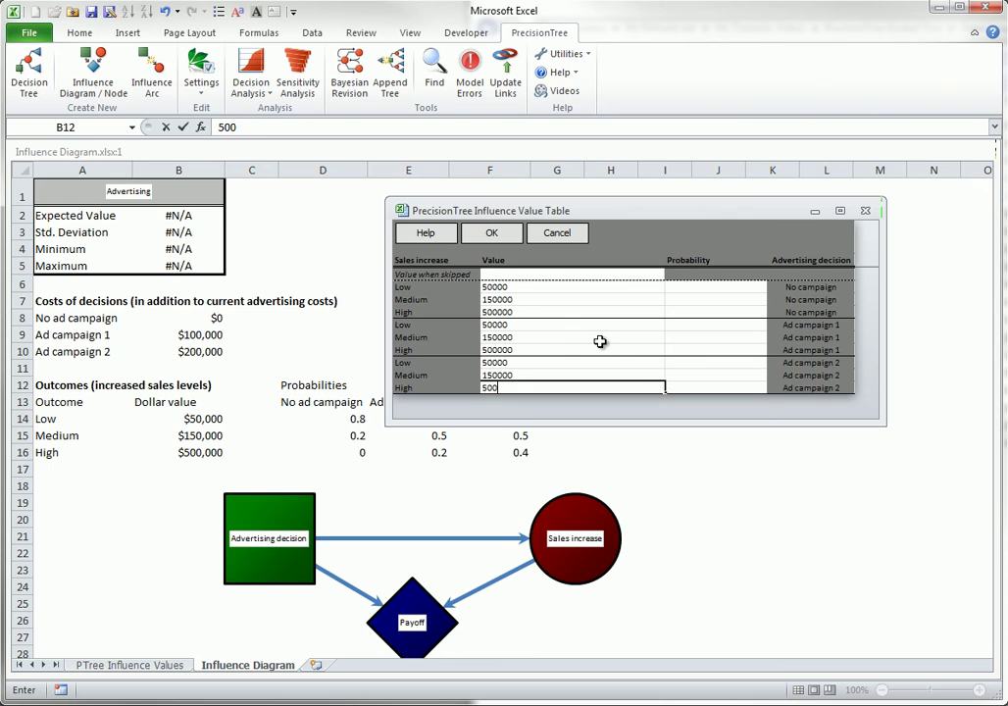
{"action": "type", "text": "000"}
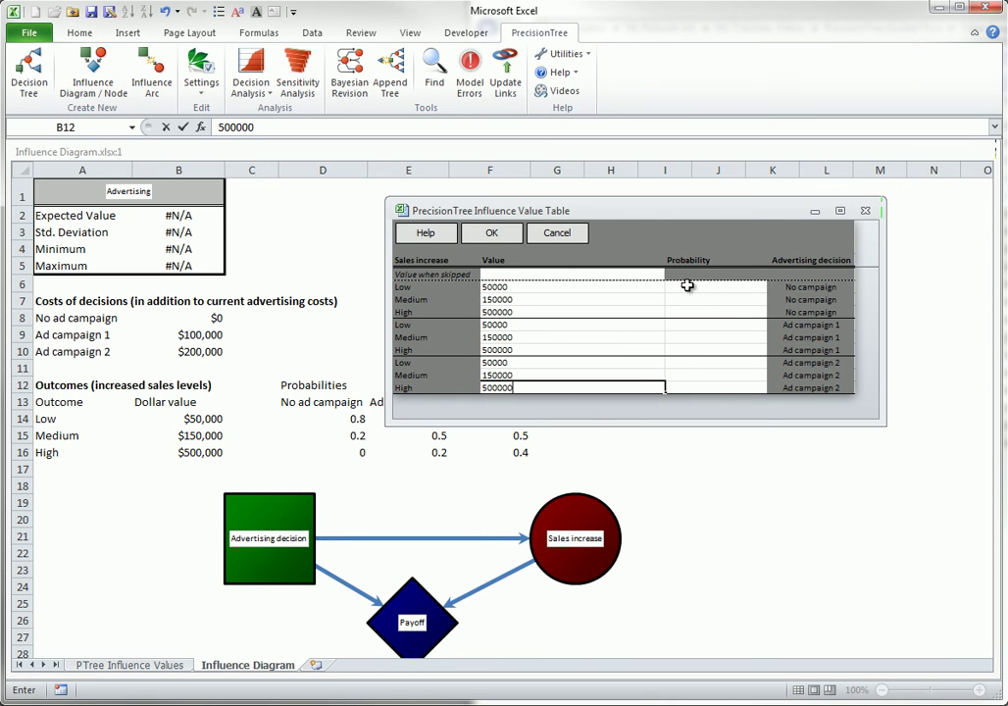
Enter probabilities 0.8/0.2/0, 0.3/0.5/0.2 and 0.1/0.5/0.4 for the three campaigns
{"action": "left_click", "coordinate": [687, 285]}
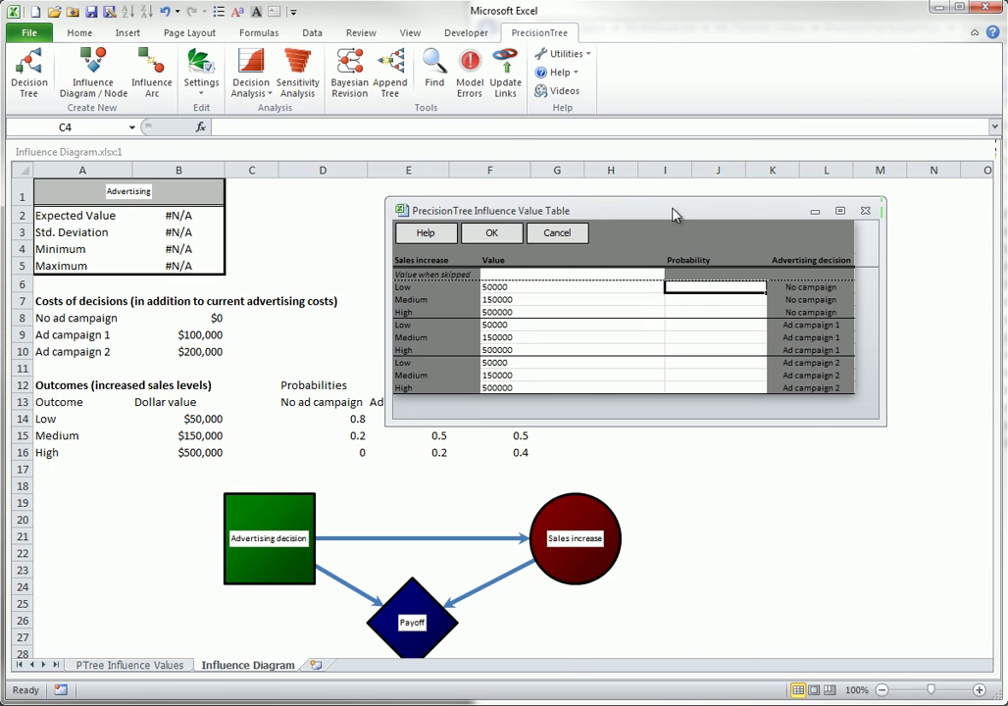
{"action": "left_click_drag", "start_coordinate": [675, 214], "coordinate": [670, 177]}
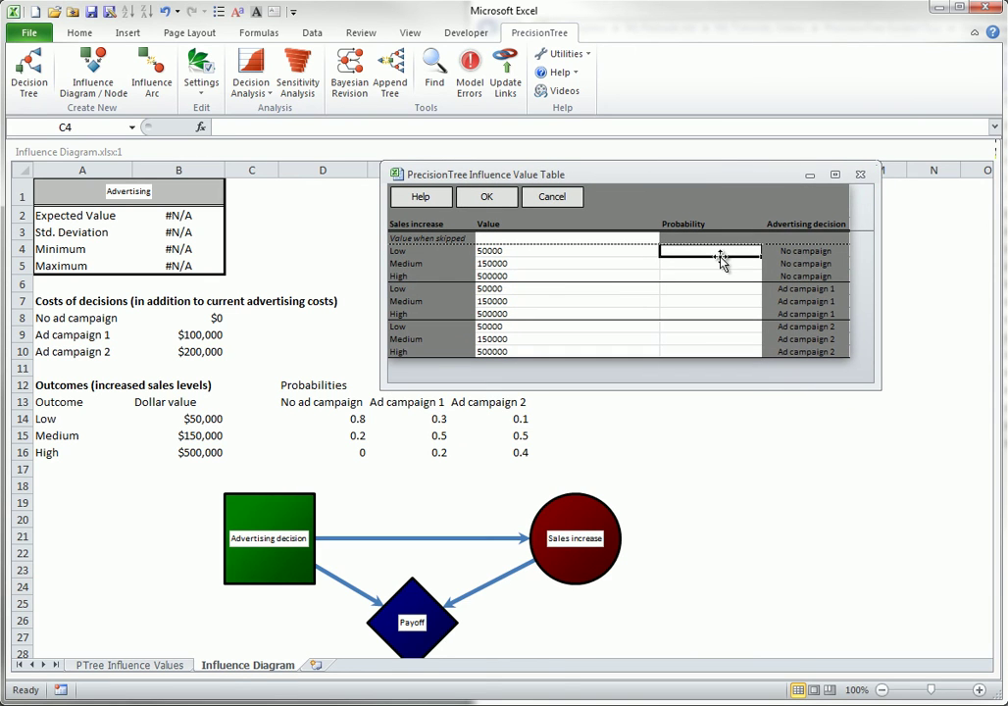
{"action": "type", "text": "0.8"}
{"action": "key", "text": "Return"}
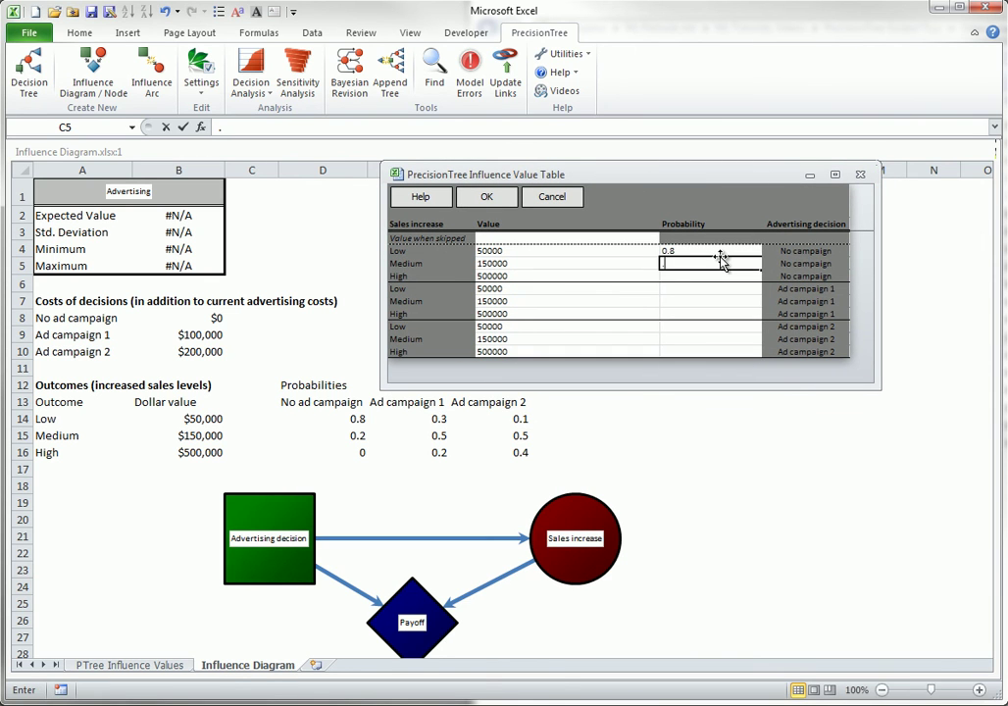
{"action": "type", "text": "0.2"}
{"action": "key", "text": "Return"}
{"action": "type", "text": "0"}
{"action": "key", "text": "Return"}
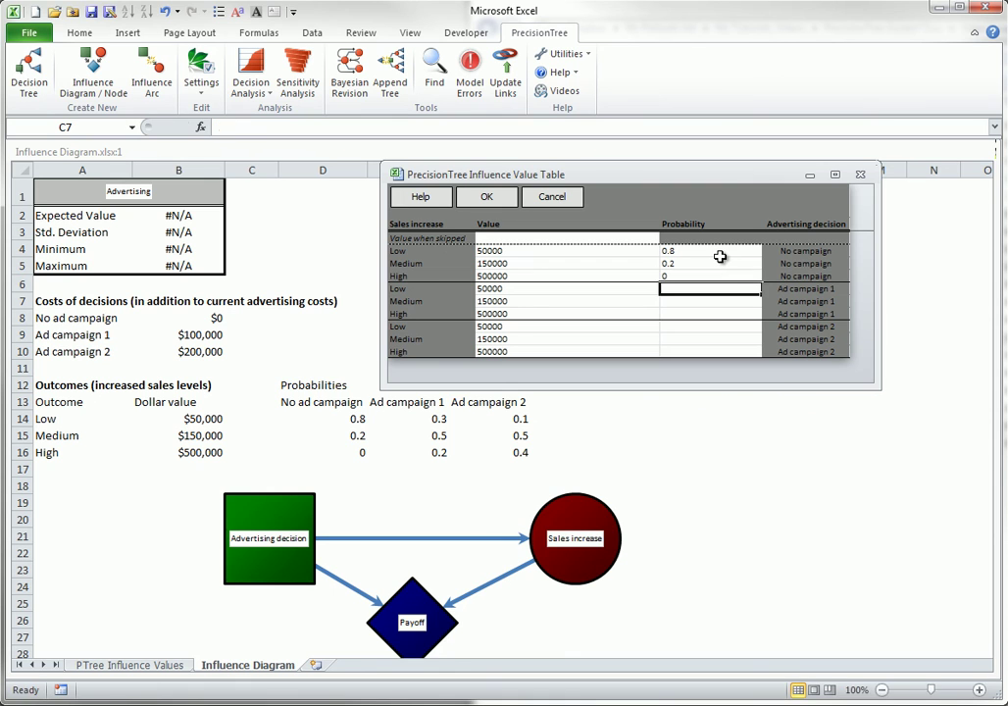
{"action": "type", "text": ".3"}
{"action": "key", "text": "Return"}
{"action": "type", "text": ".5"}
{"action": "key", "text": "Return"}
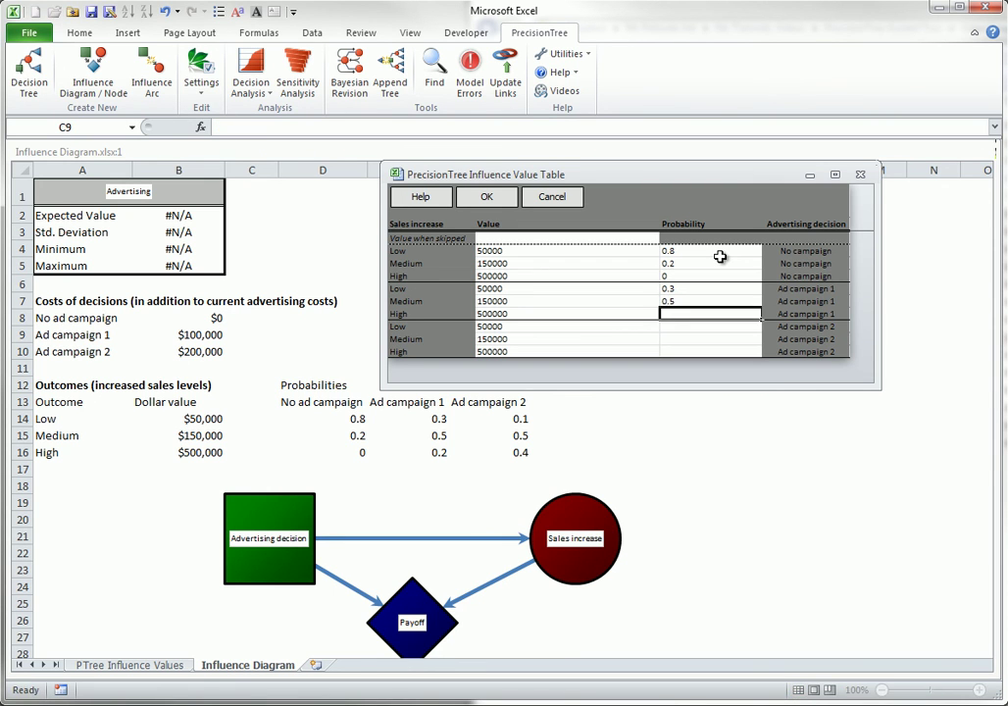
{"action": "type", "text": ".2"}
{"action": "key", "text": "Return"}
{"action": "type", "text": "."}
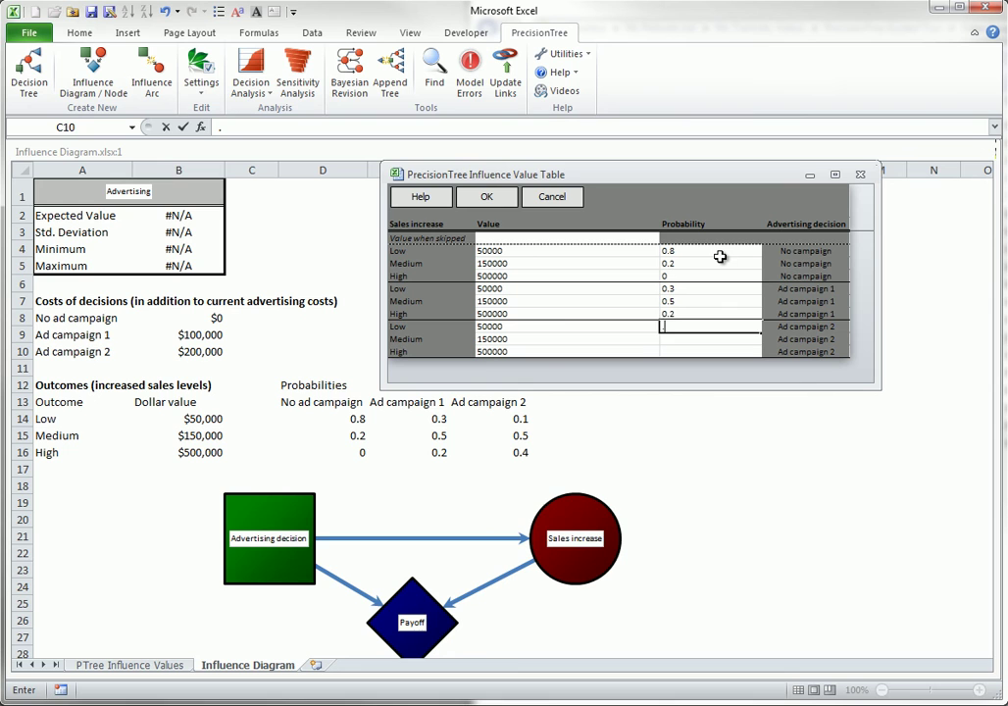
{"action": "type", "text": "1"}
{"action": "key", "text": "Return"}
{"action": "type", "text": ".5"}
{"action": "key", "text": "Return"}
{"action": "type", "text": "."}
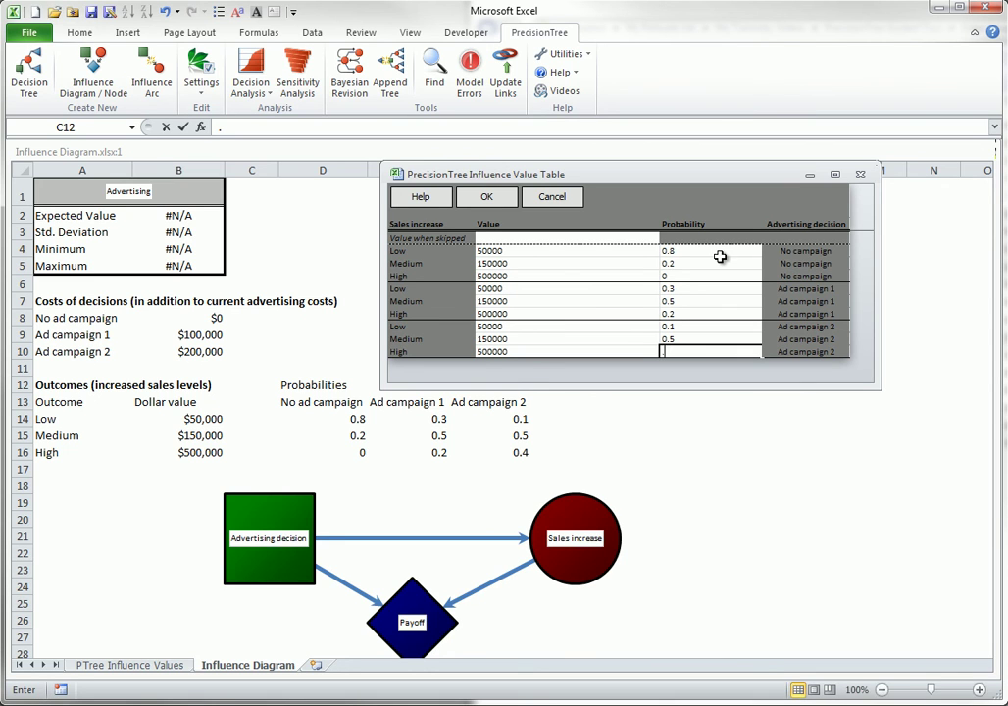
{"action": "type", "text": "4"}
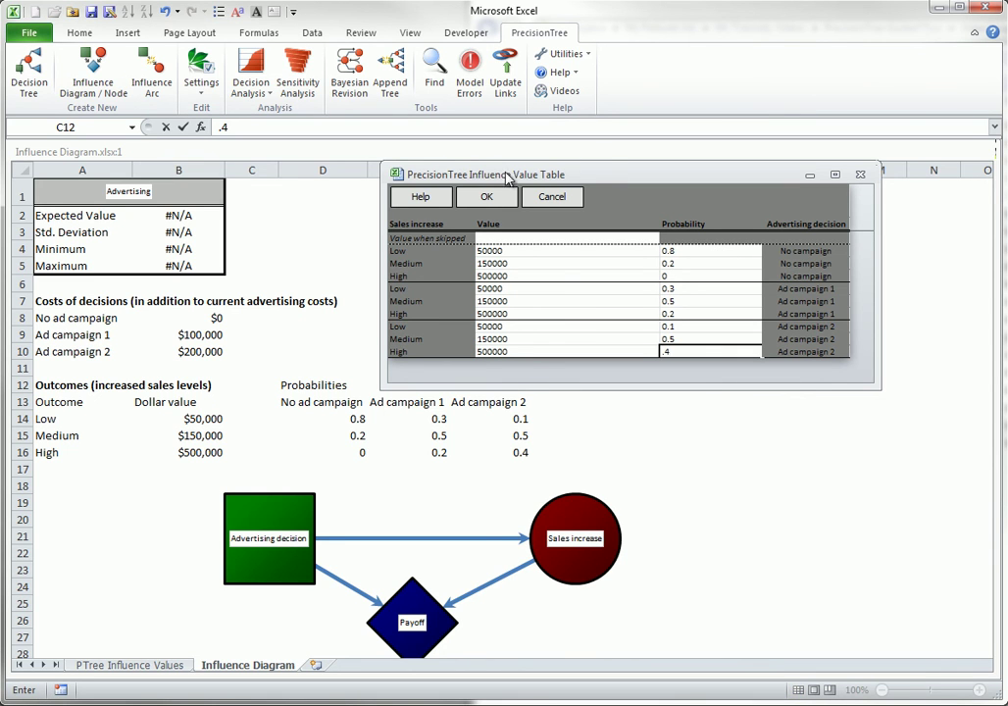
Save the probabilities and enter the formula =D4+E4 in the Payoff value table's first row
{"action": "left_click", "coordinate": [485, 198]}
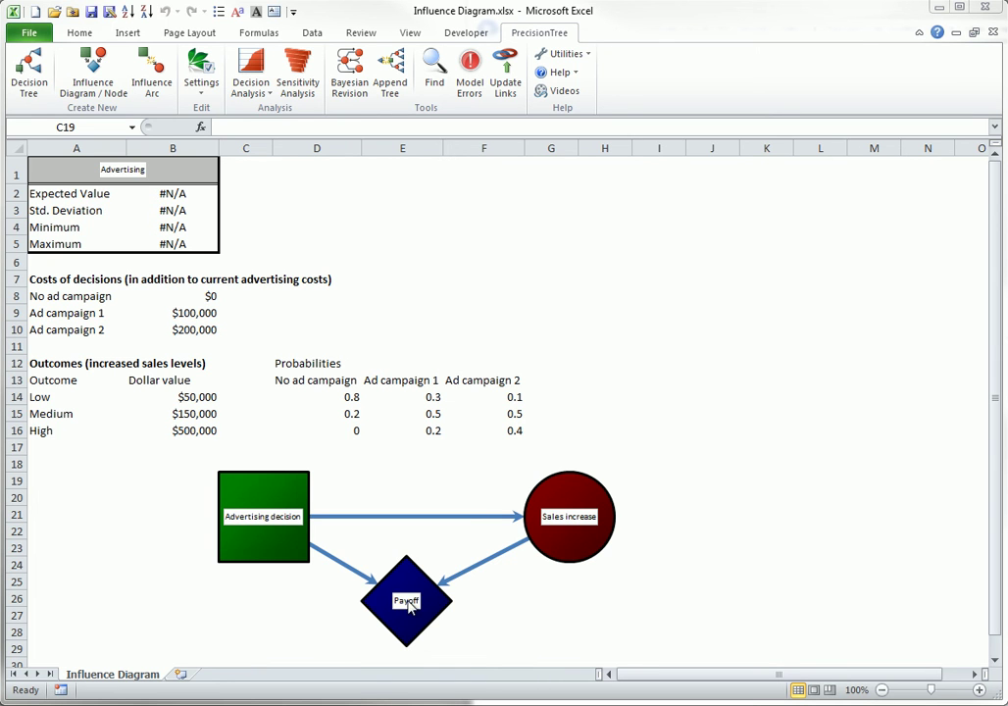
{"action": "right_click", "coordinate": [410, 604]}
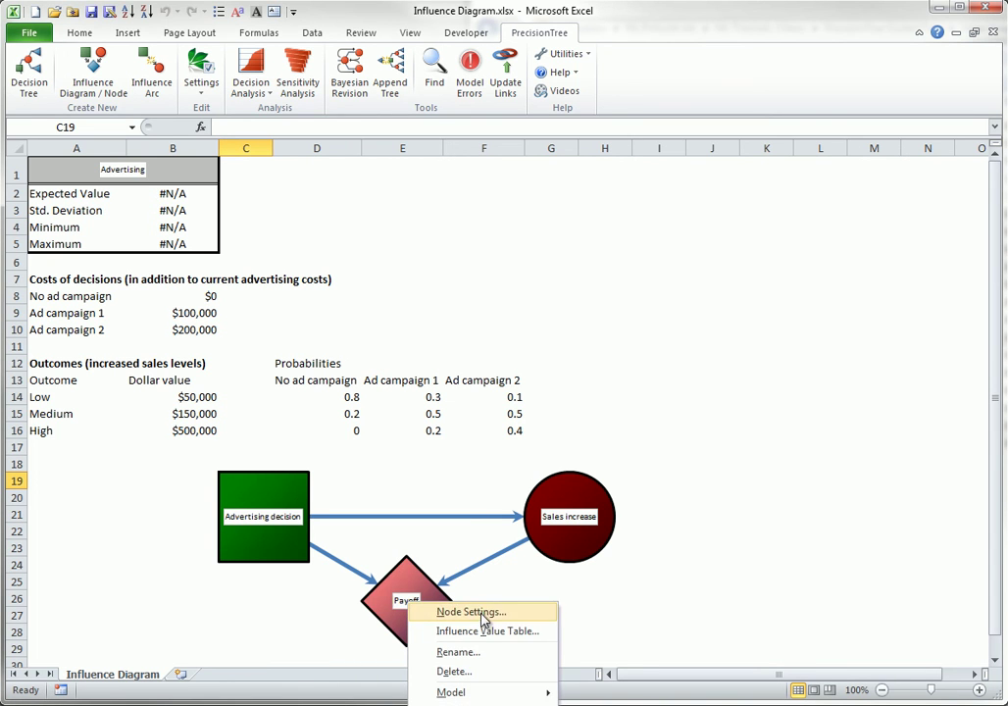
{"action": "left_click", "coordinate": [491, 632]}
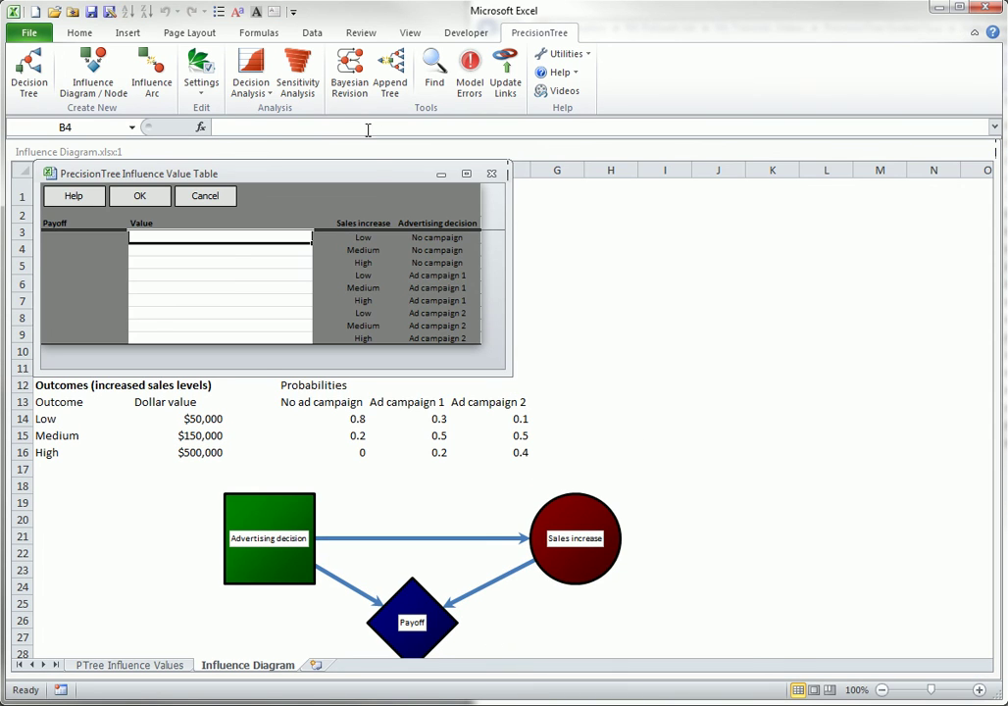
{"action": "left_click_drag", "start_coordinate": [364, 171], "coordinate": [675, 207]}
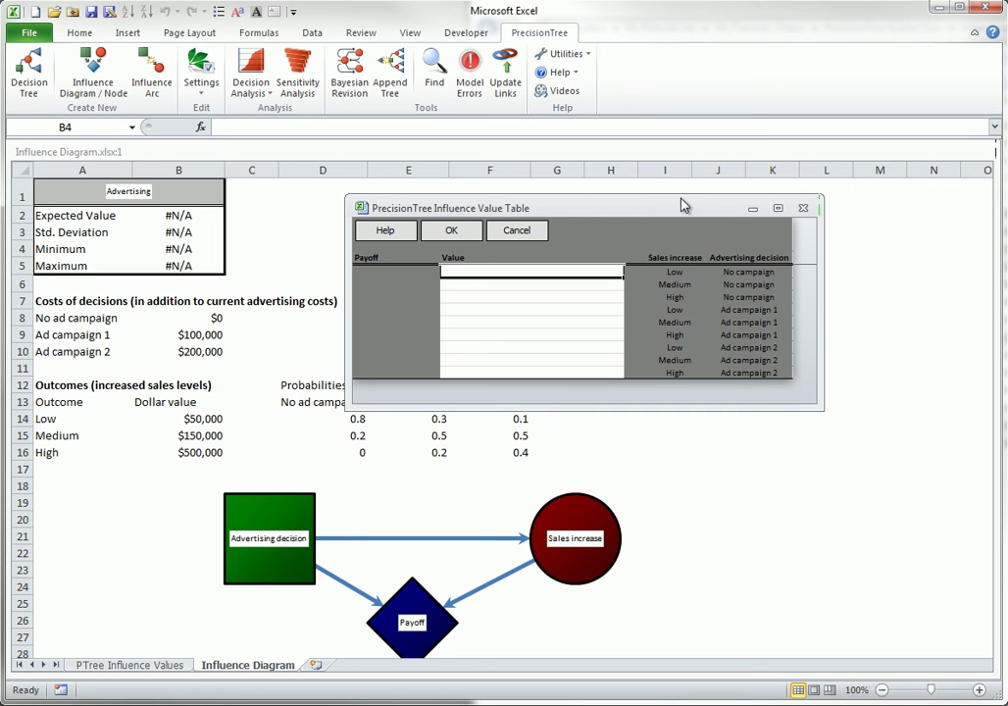
{"action": "type", "text": "="}
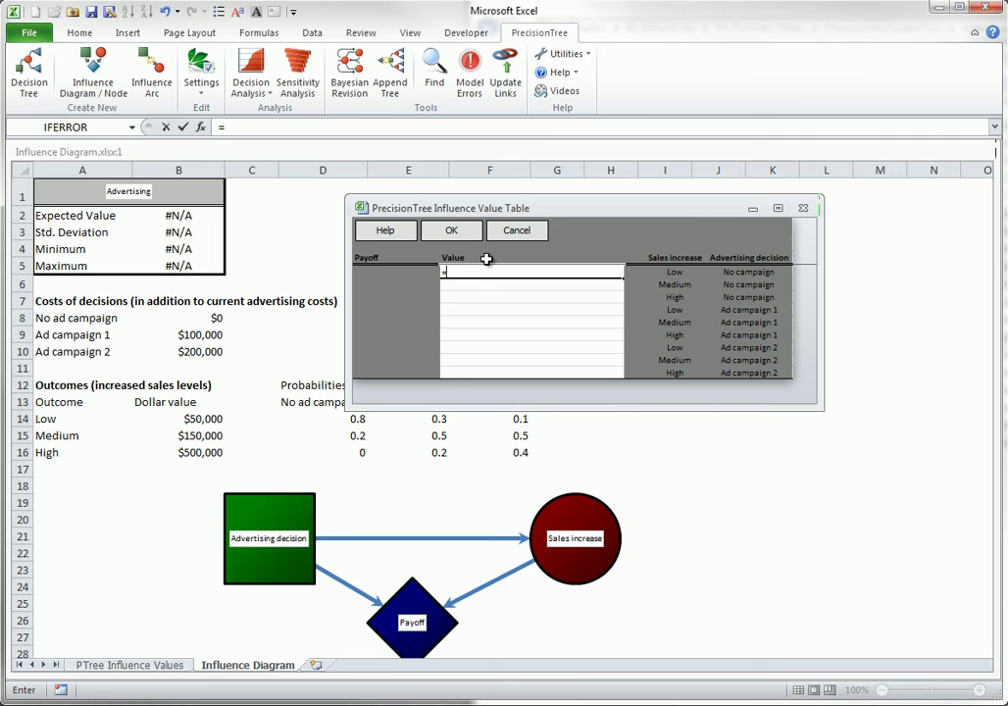
{"action": "left_click", "coordinate": [675, 272]}
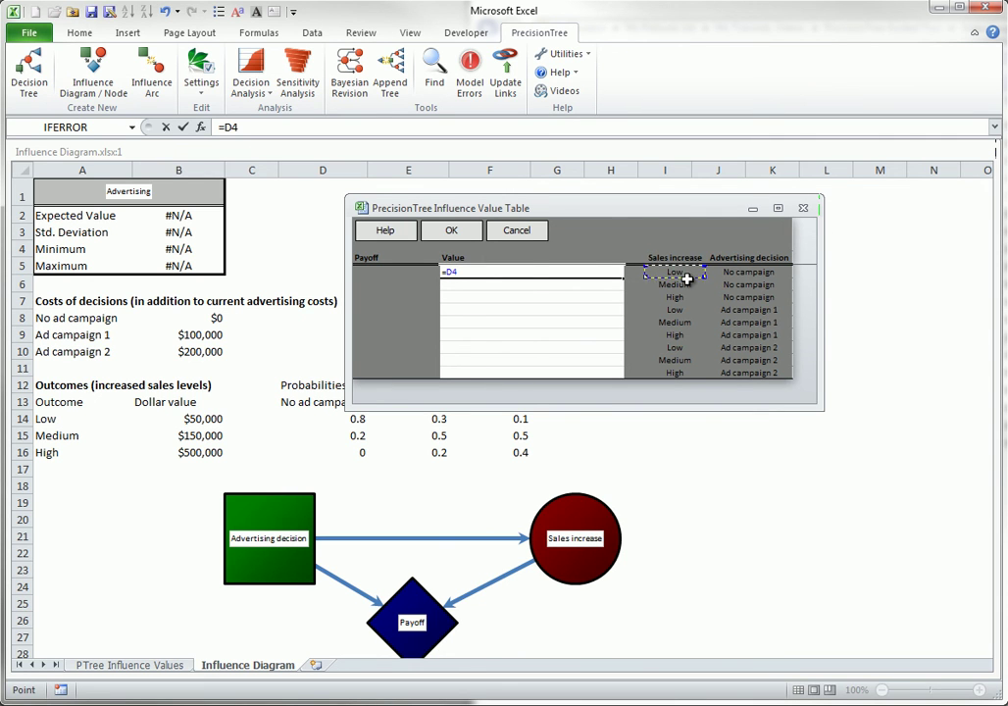
{"action": "type", "text": "+"}
{"action": "left_click", "coordinate": [748, 273]}
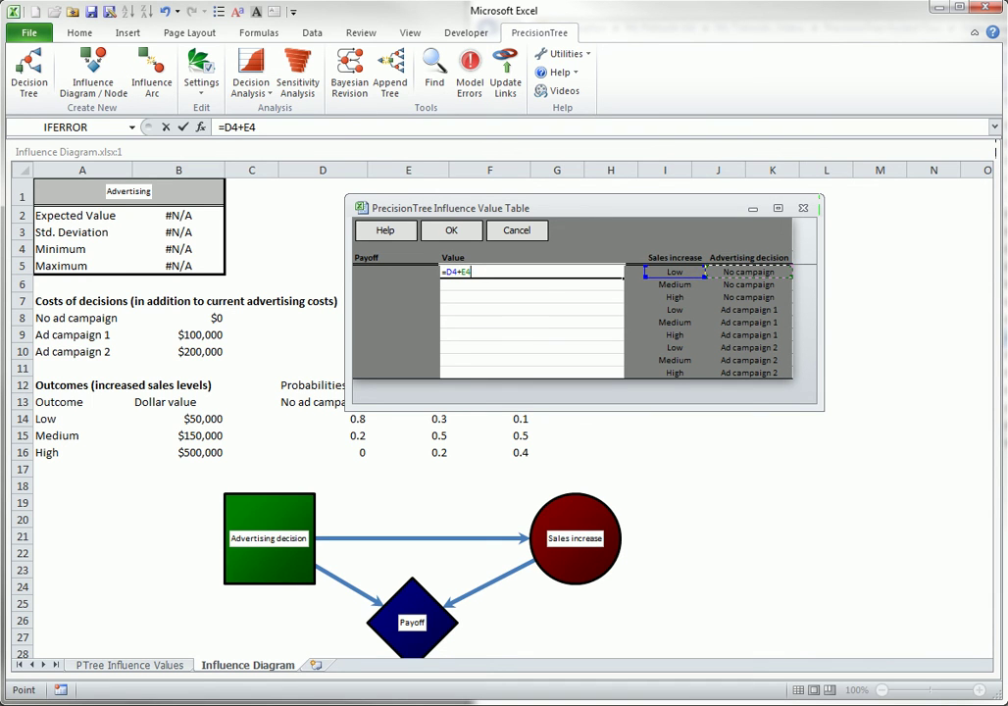
{"action": "key", "text": "Return"}
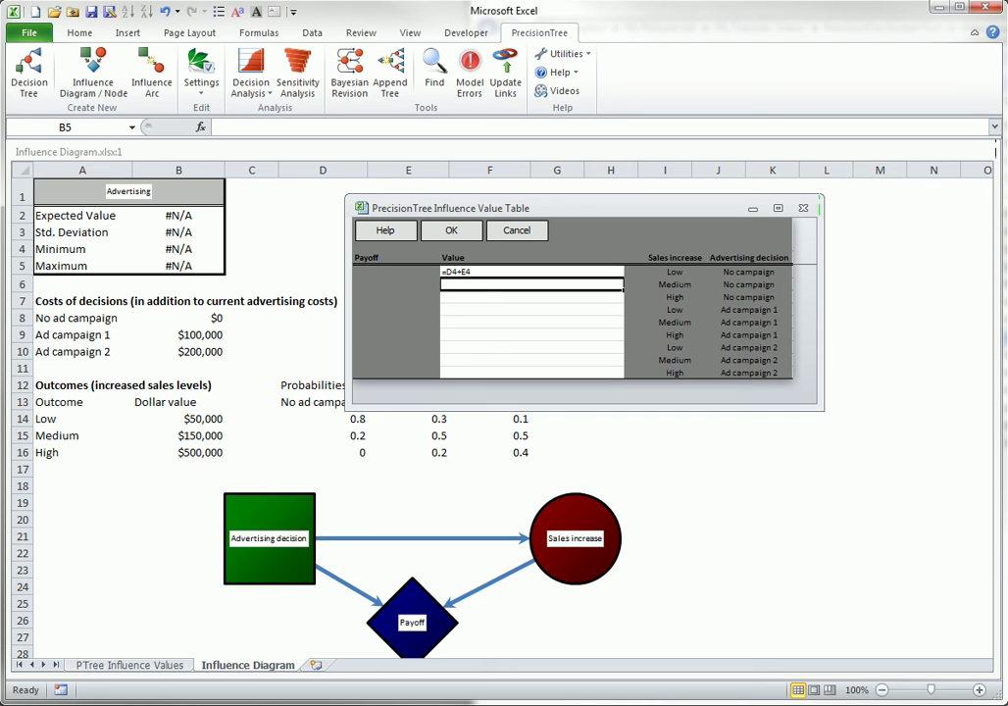
Fill the payoff formula down through =D12+E12 and save the Payoff values
{"action": "double_click", "coordinate": [603, 271]}
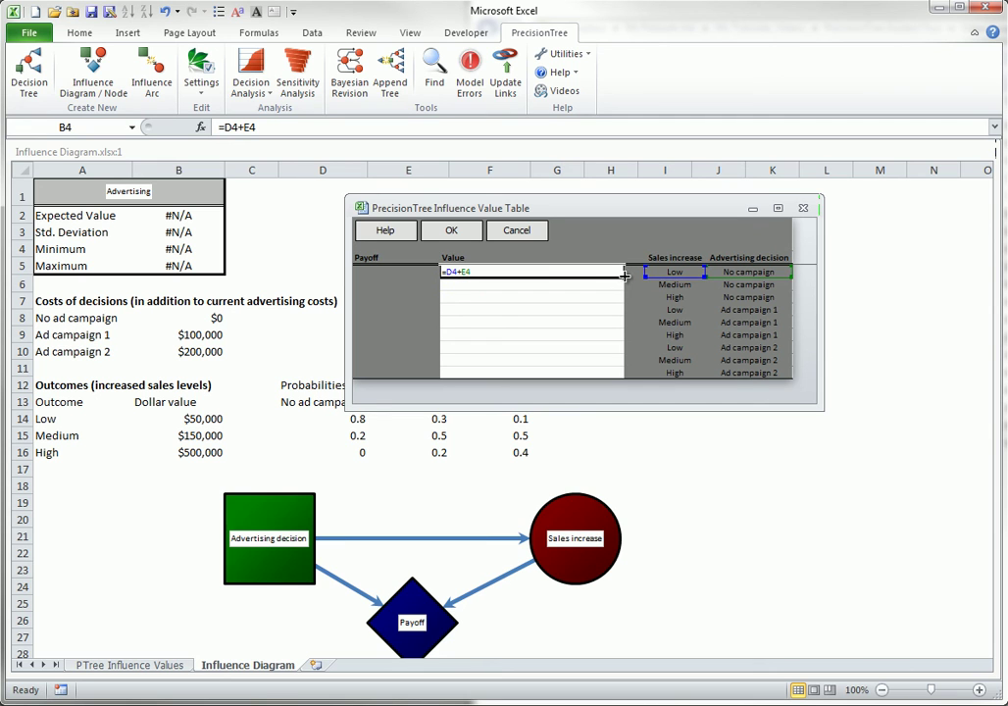
{"action": "left_click_drag", "start_coordinate": [624, 275], "coordinate": [622, 377]}
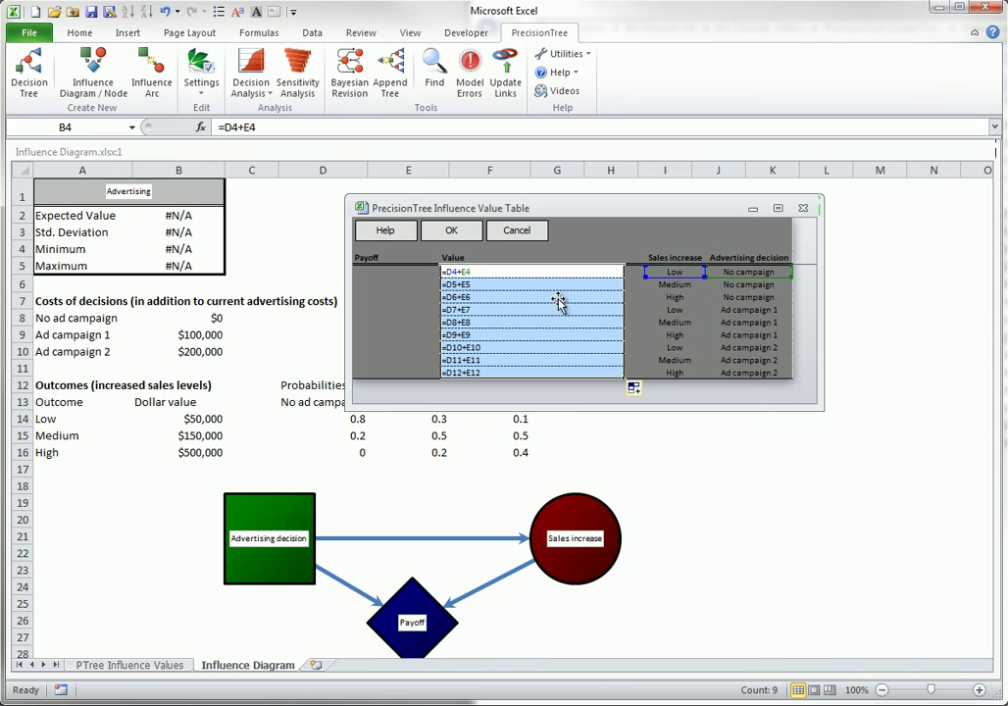
{"action": "left_click", "coordinate": [454, 231]}
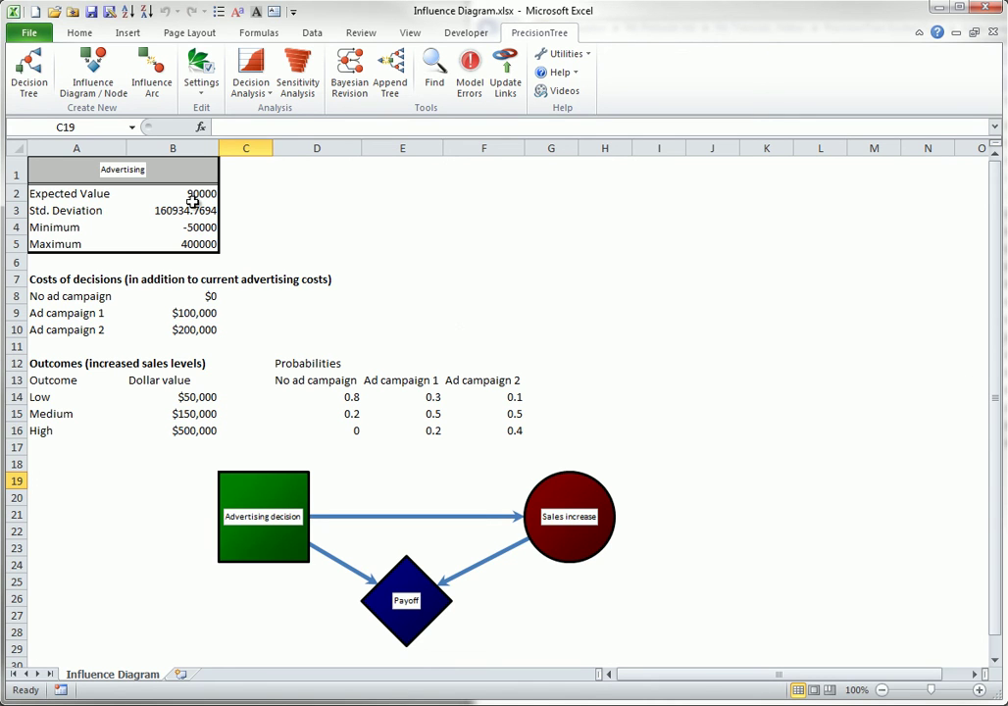
Format the Advertising summary values in B2:B5 as whole-dollar currency with 0 decimals
{"action": "left_click_drag", "start_coordinate": [194, 193], "coordinate": [195, 250]}
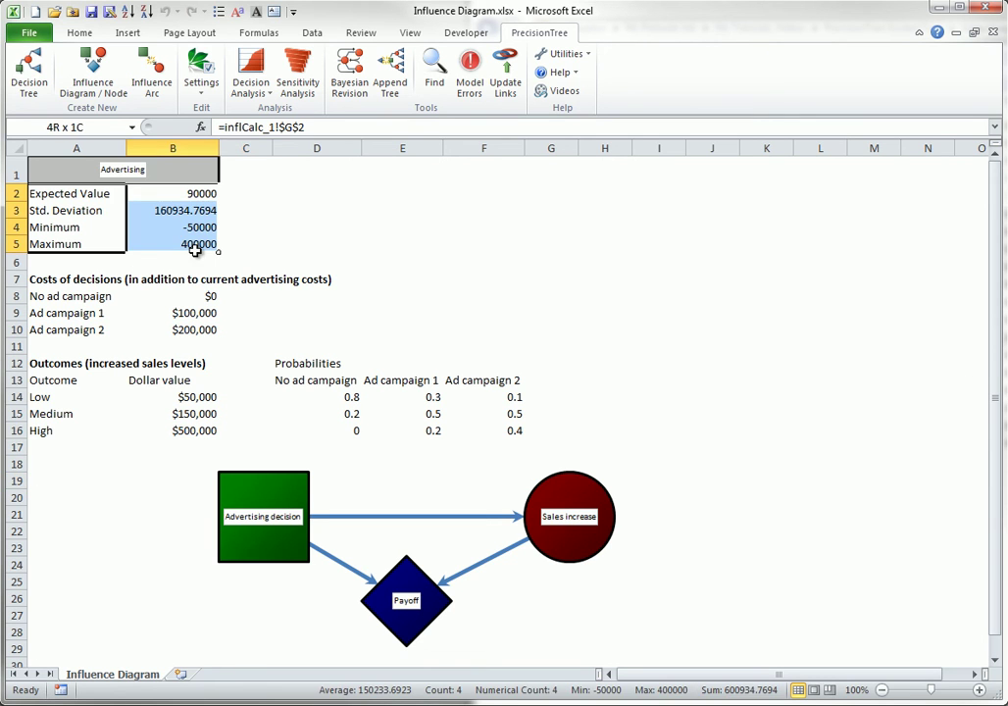
{"action": "right_click", "coordinate": [186, 196]}
{"action": "left_click", "coordinate": [243, 425]}
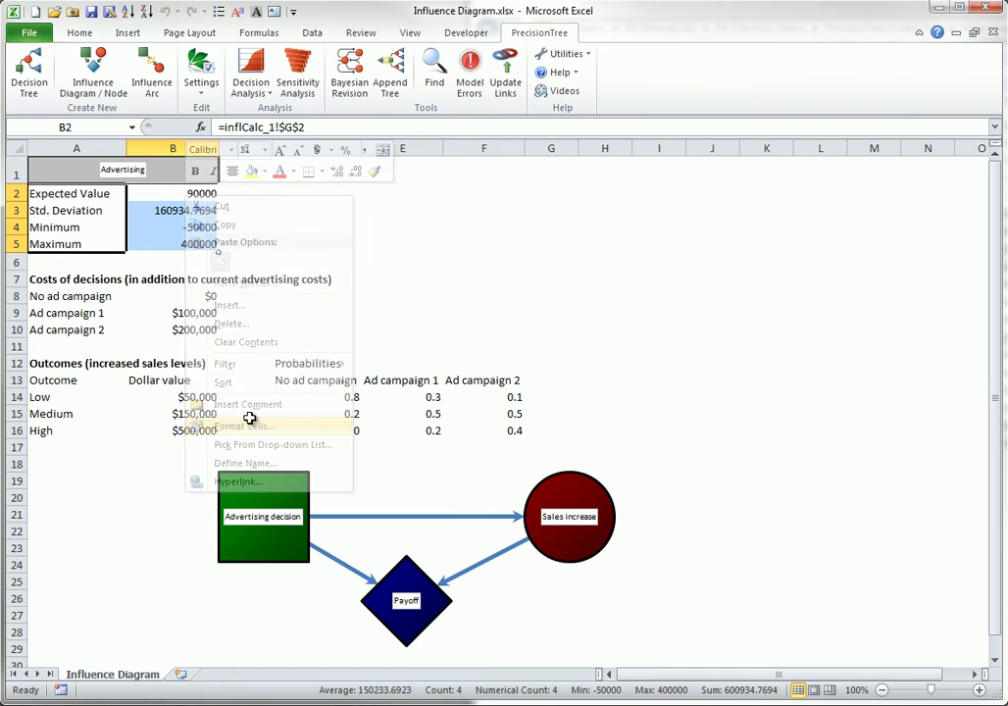
{"action": "left_click", "coordinate": [69, 320]}
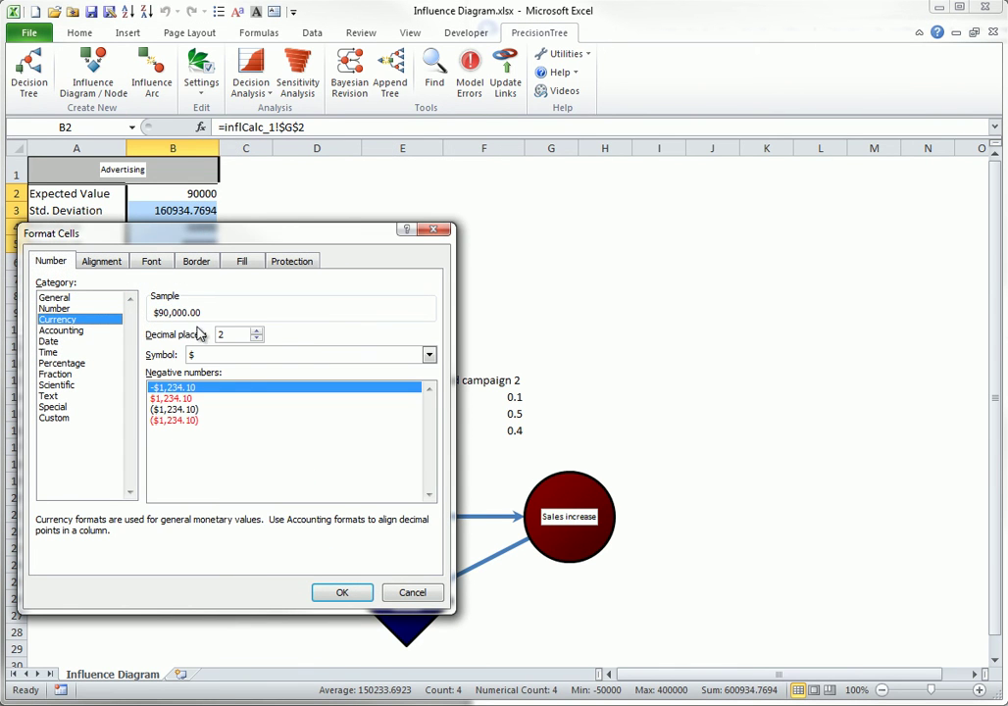
{"action": "left_click", "coordinate": [342, 592]}
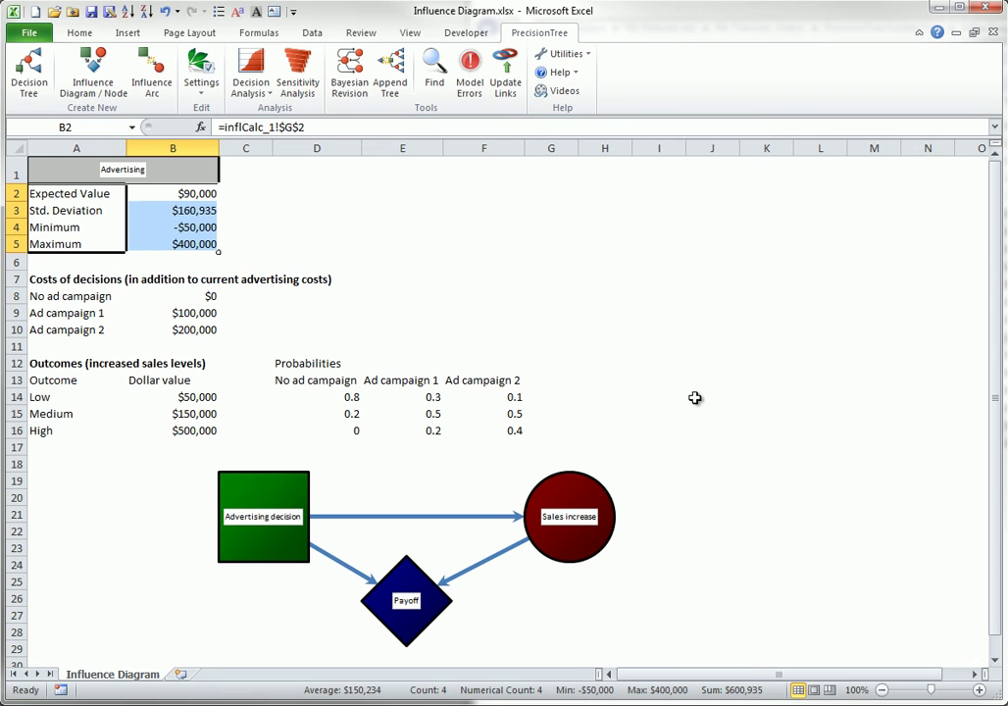
Convert the Advertising influence diagram into a decision tree on a new Converted Diagram sheet
{"action": "right_click", "coordinate": [260, 523]}
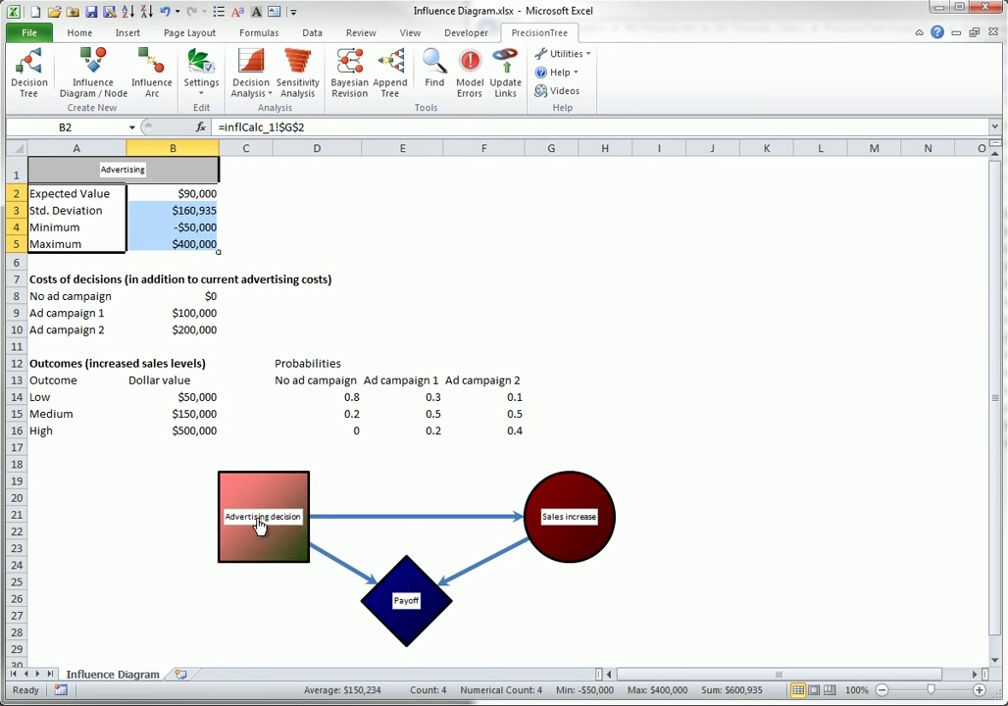
{"action": "mouse_move", "coordinate": [327, 610]}
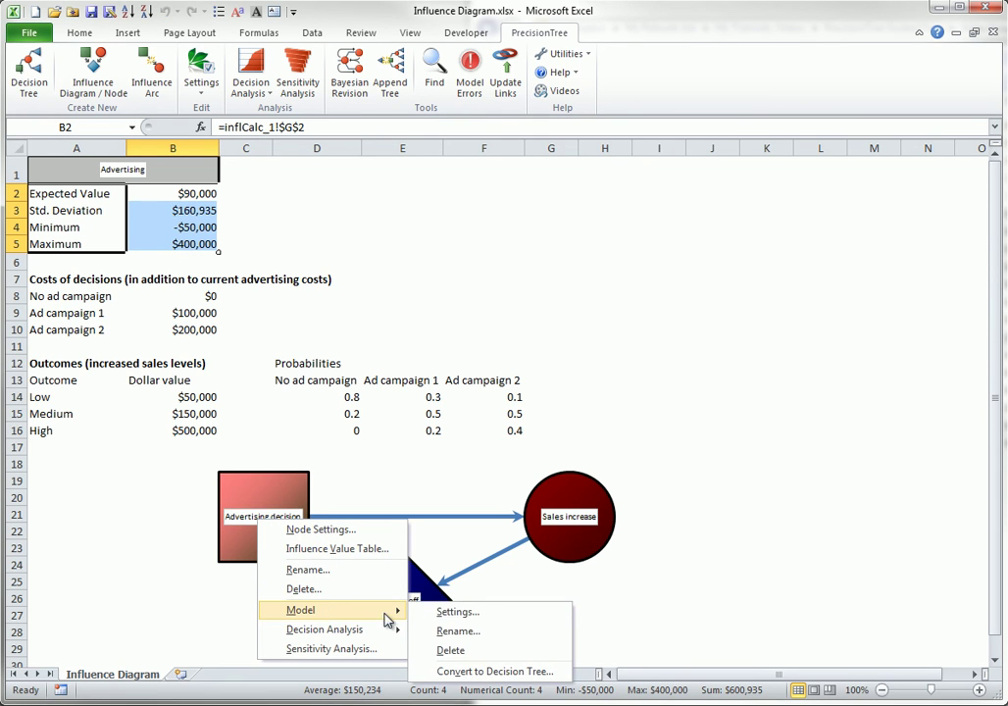
{"action": "left_click", "coordinate": [468, 675]}
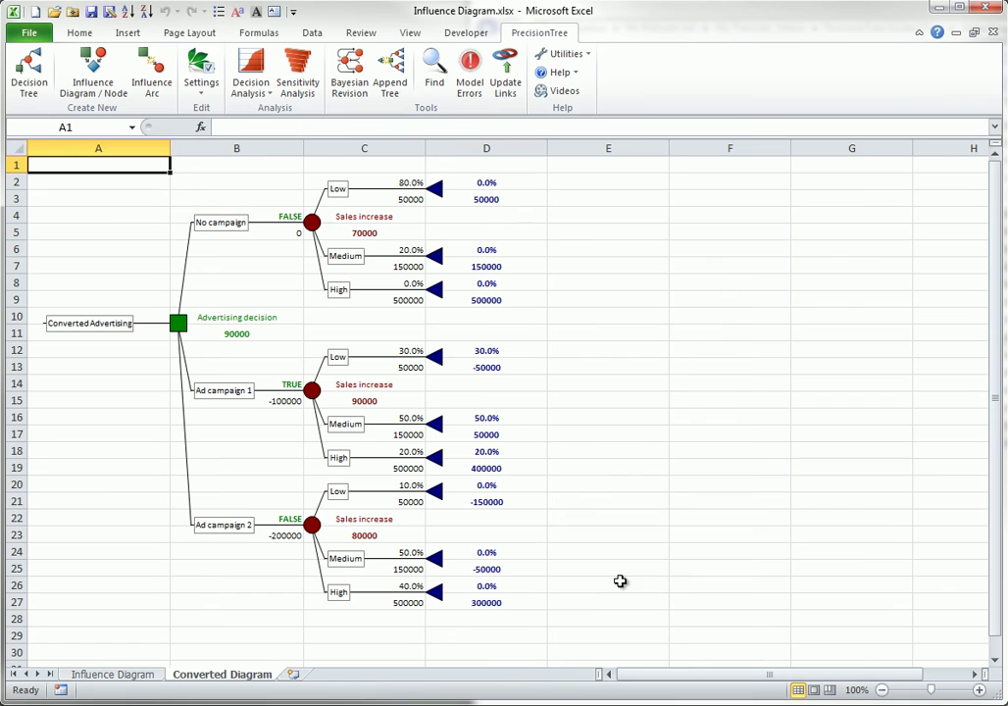